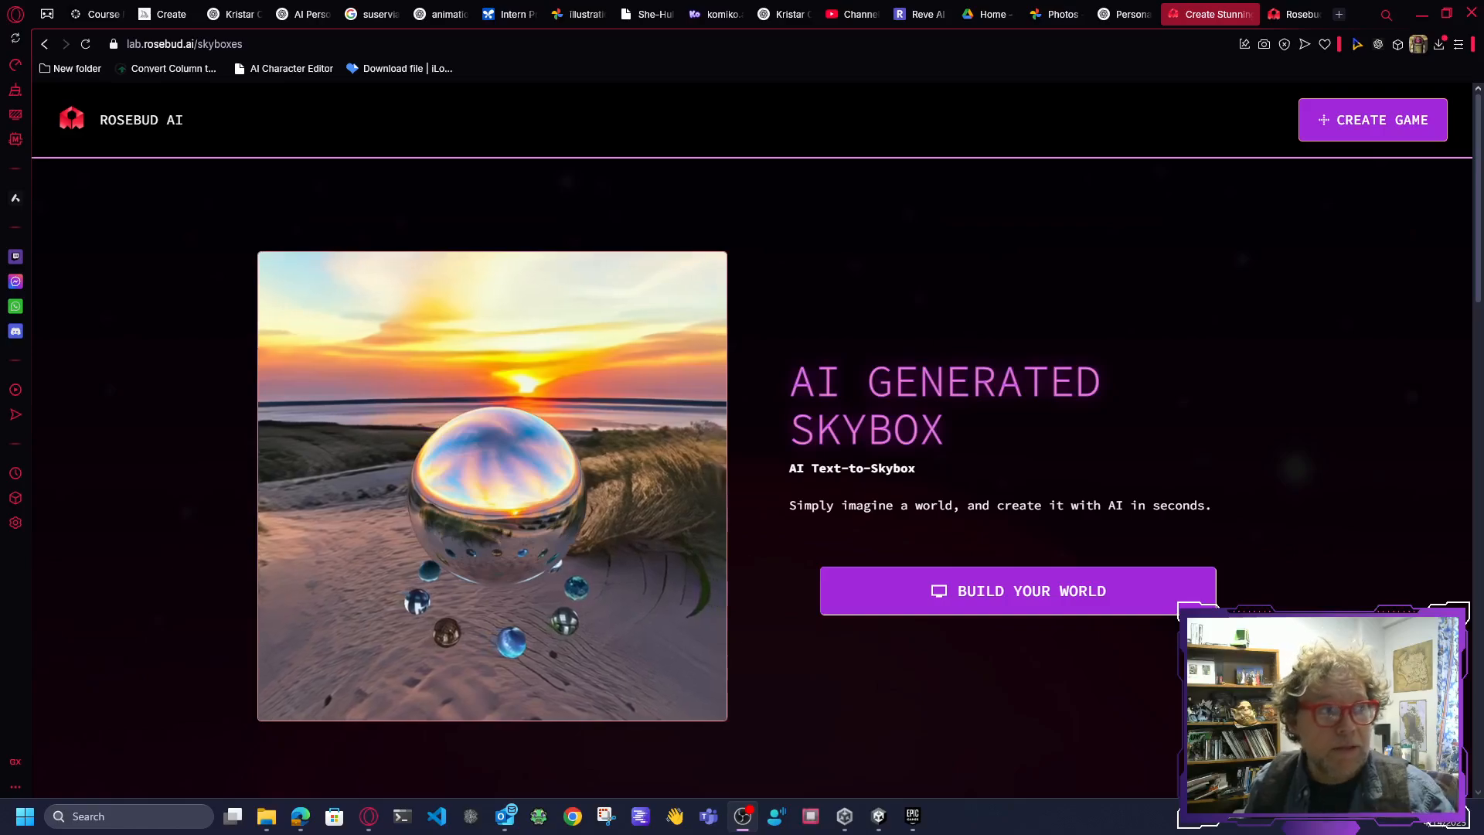
Step: Open the world builder from the Rosebud AI skybox page
left_click(141, 44)
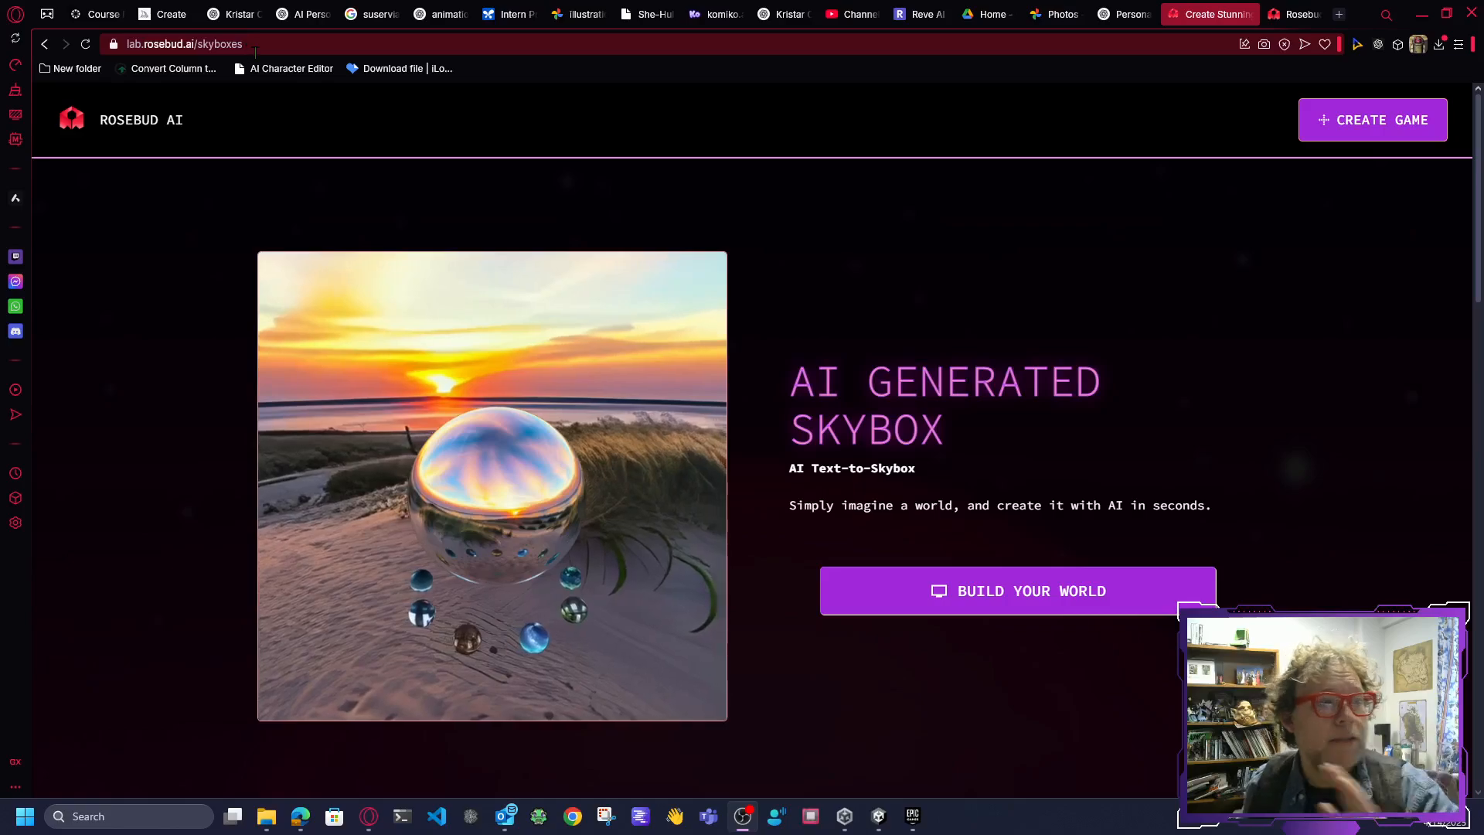
left_click(787, 299)
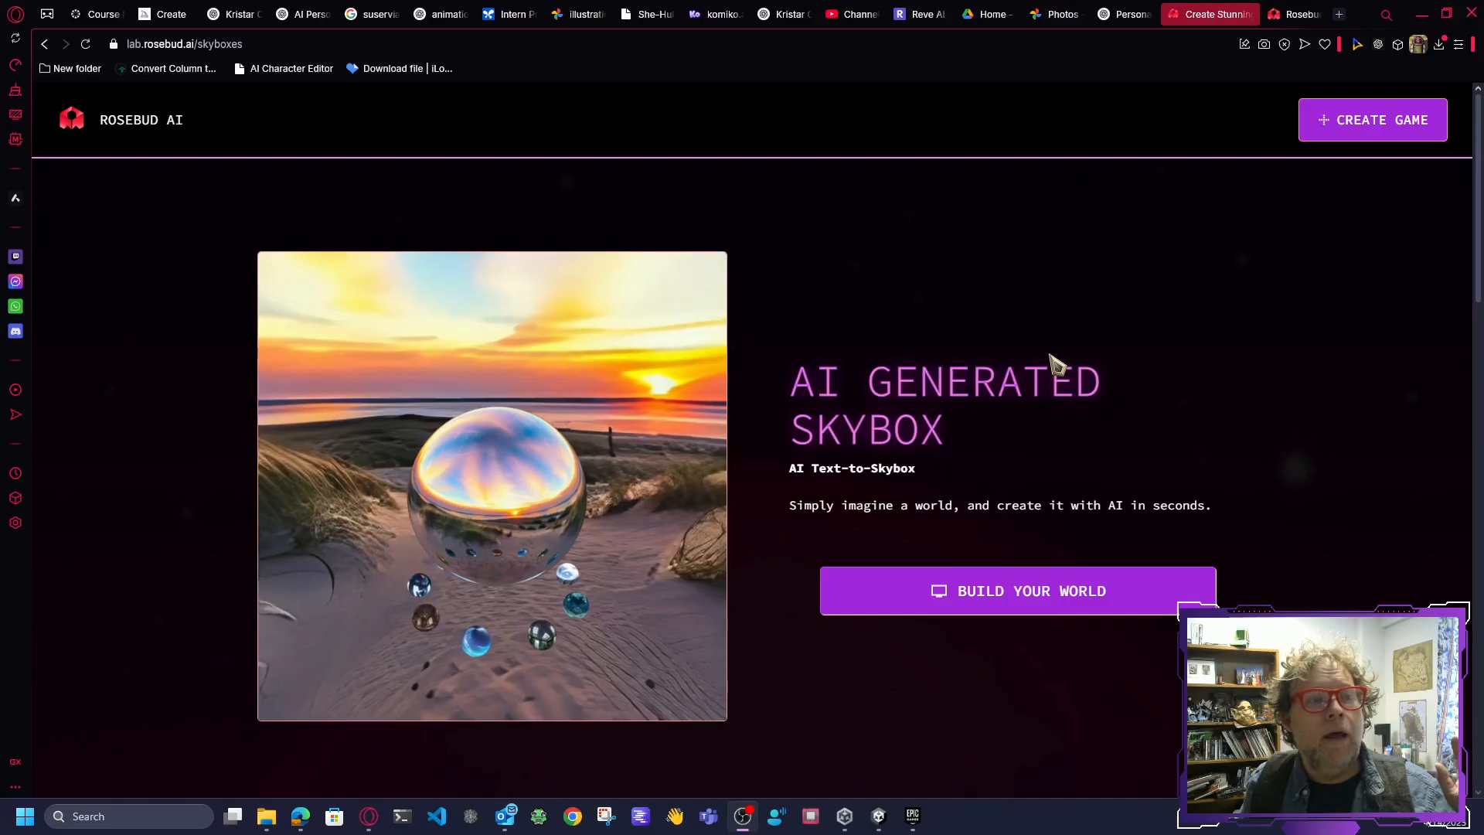
left_click(1040, 598)
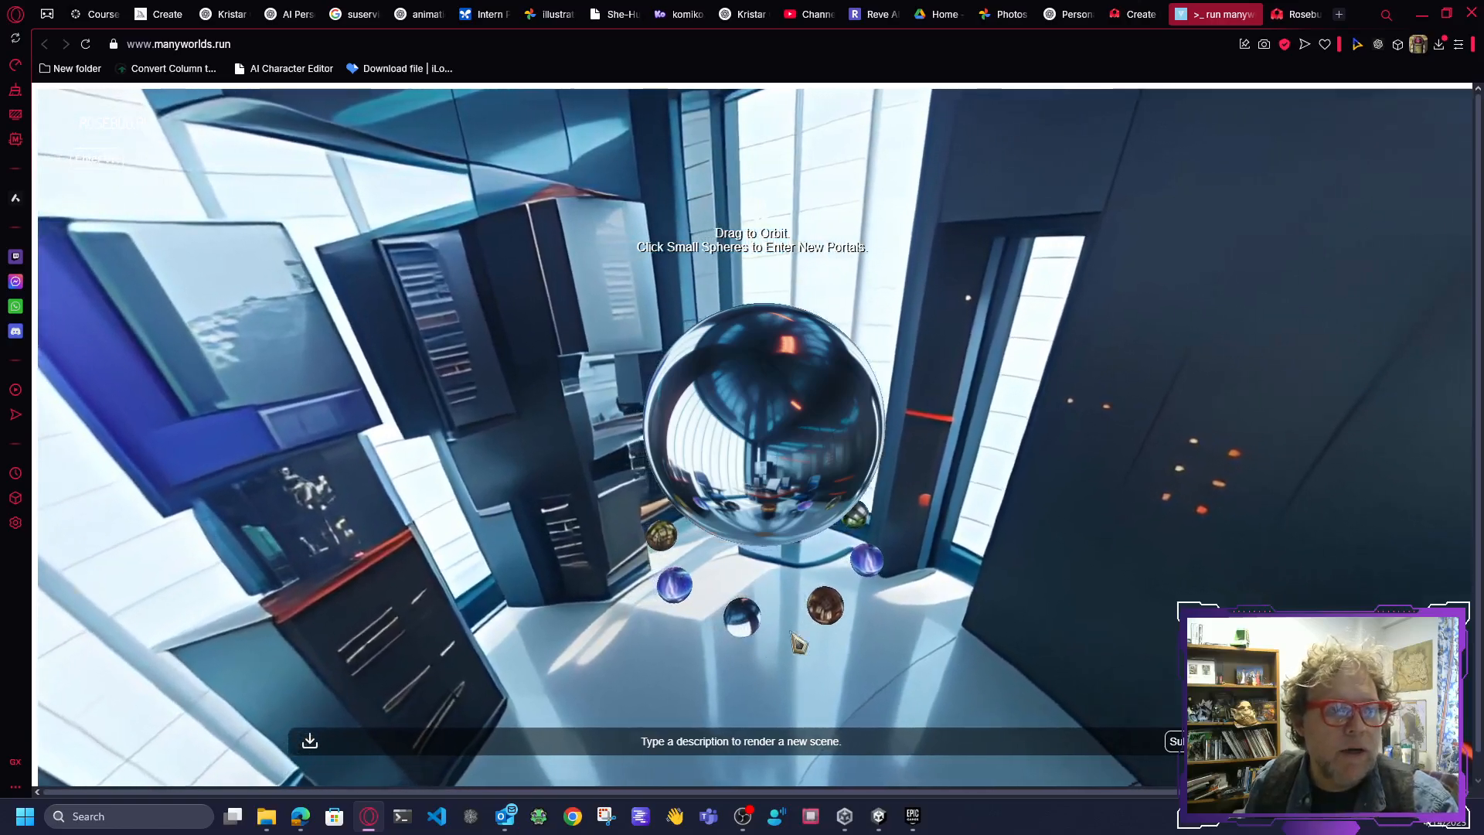
Step: Enter the purple mountain lake portal and the desert sunset portal, and look around the desert scene
left_click(869, 558)
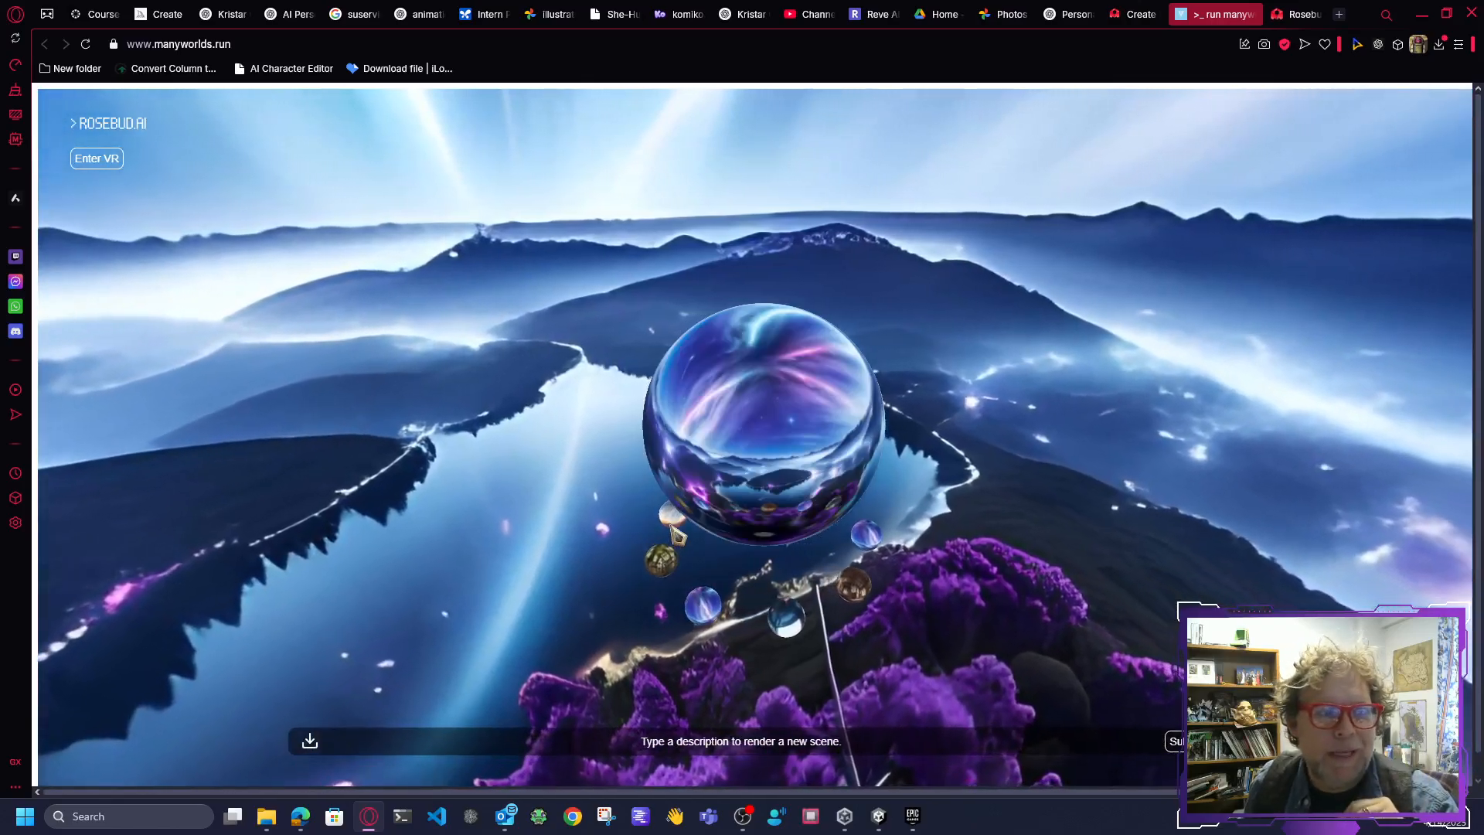
left_click(677, 526)
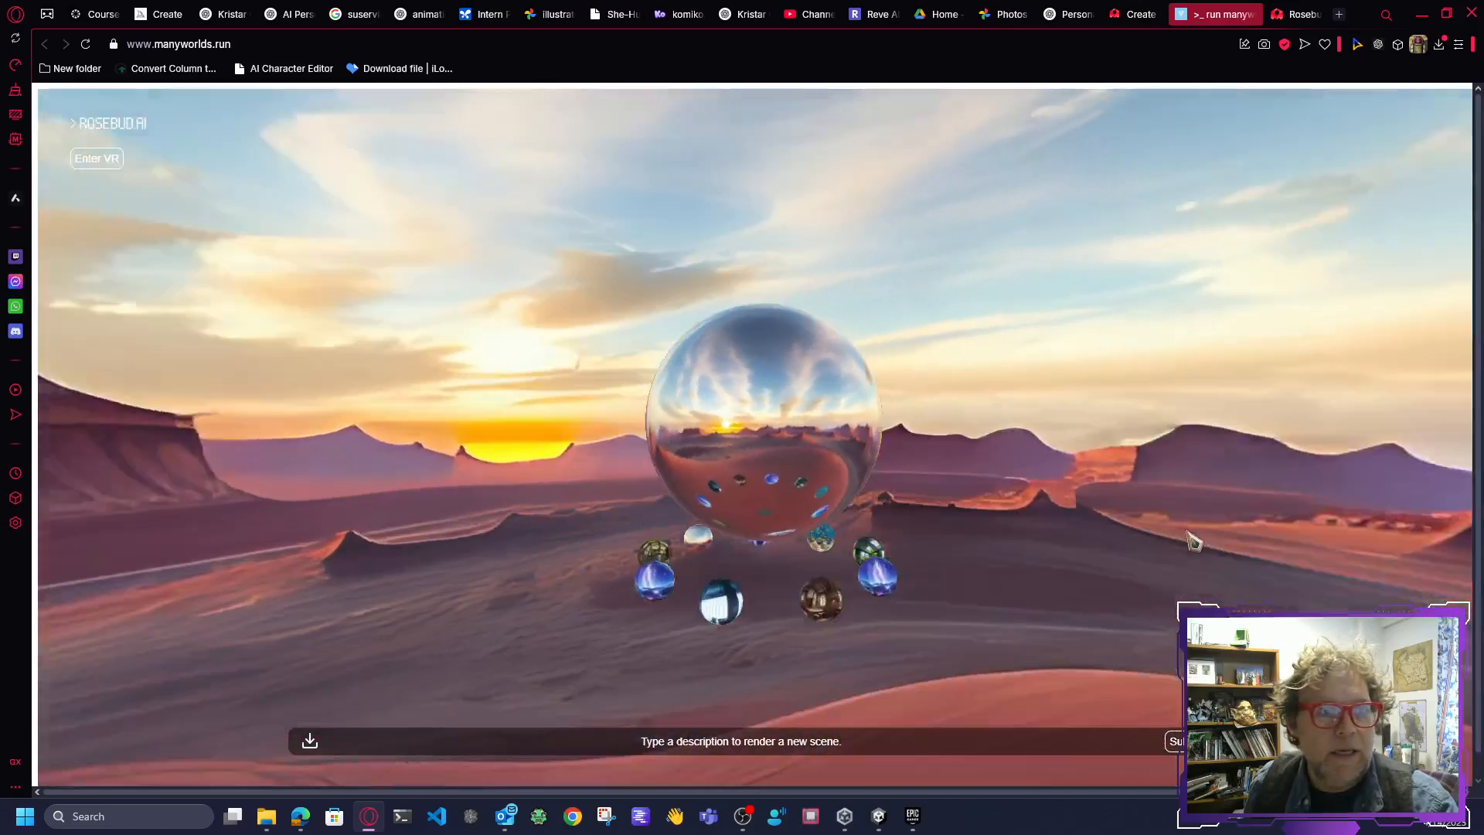
left_click_drag(1188, 532, 1151, 528)
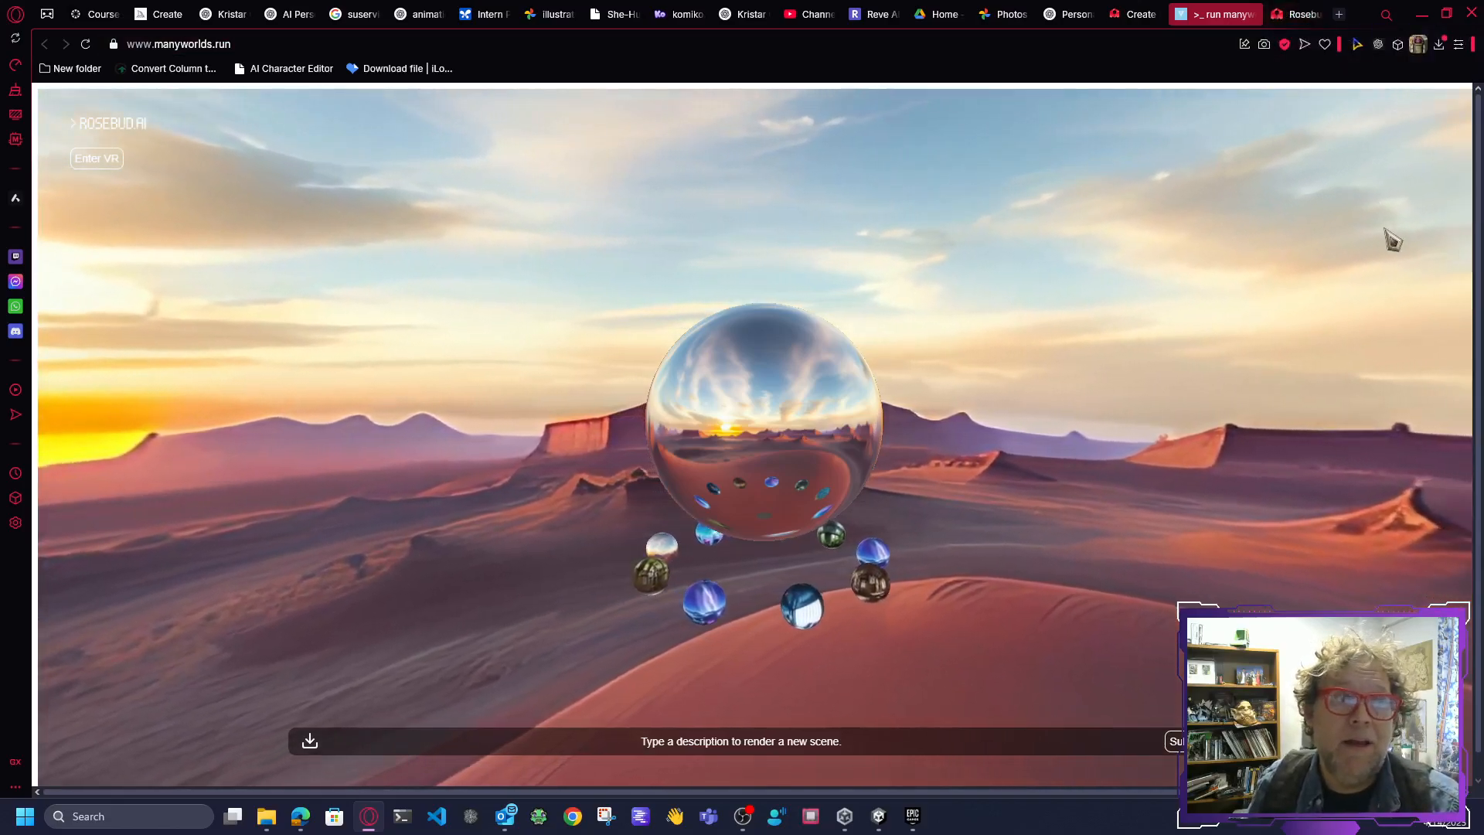
Step: Search the web for "skybox ai" in a new browser tab and browse the example gallery on the Blockade Labs Skybox AI site
left_click(1339, 14)
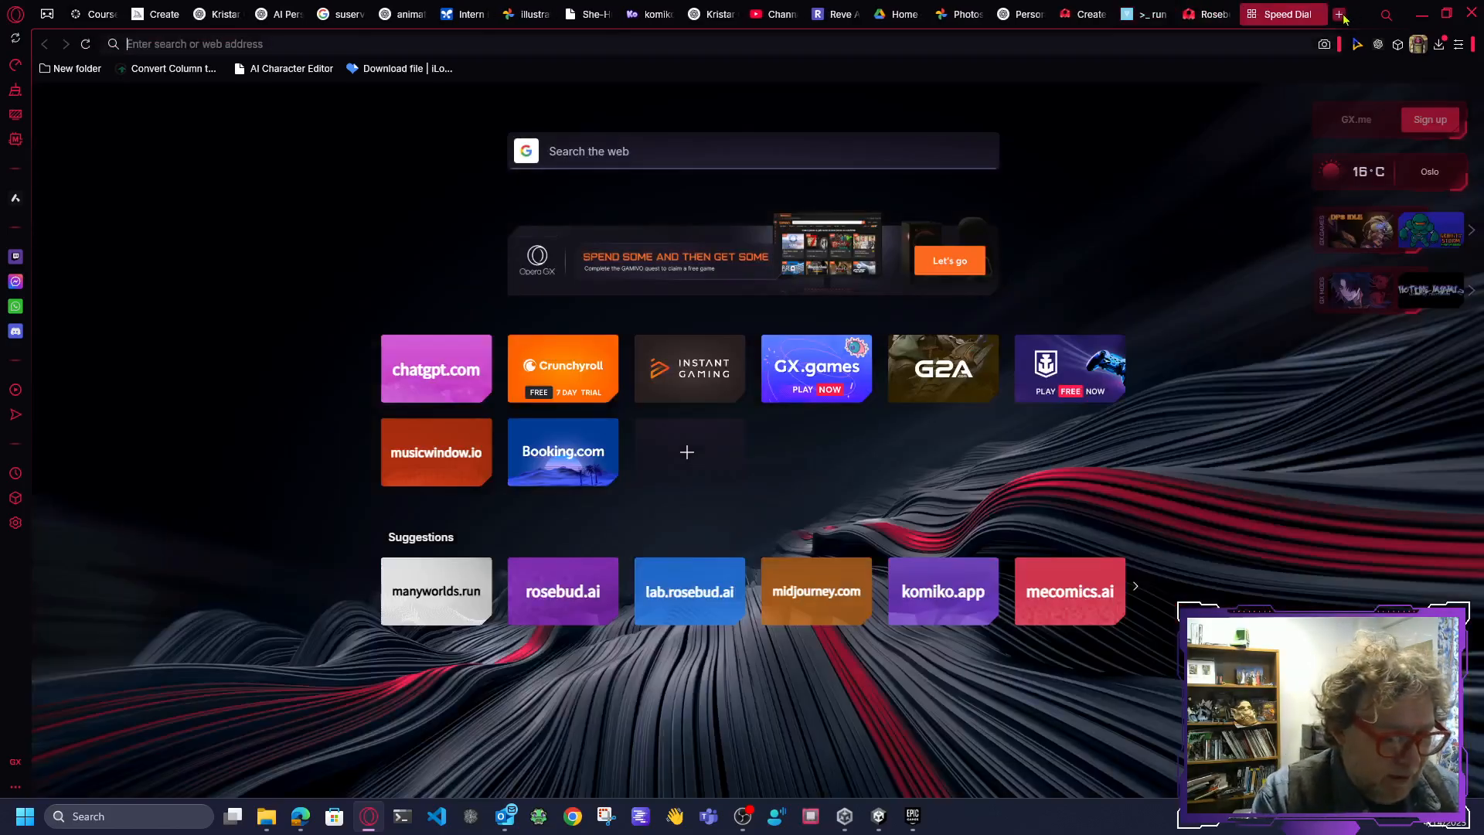
type("skybox ai")
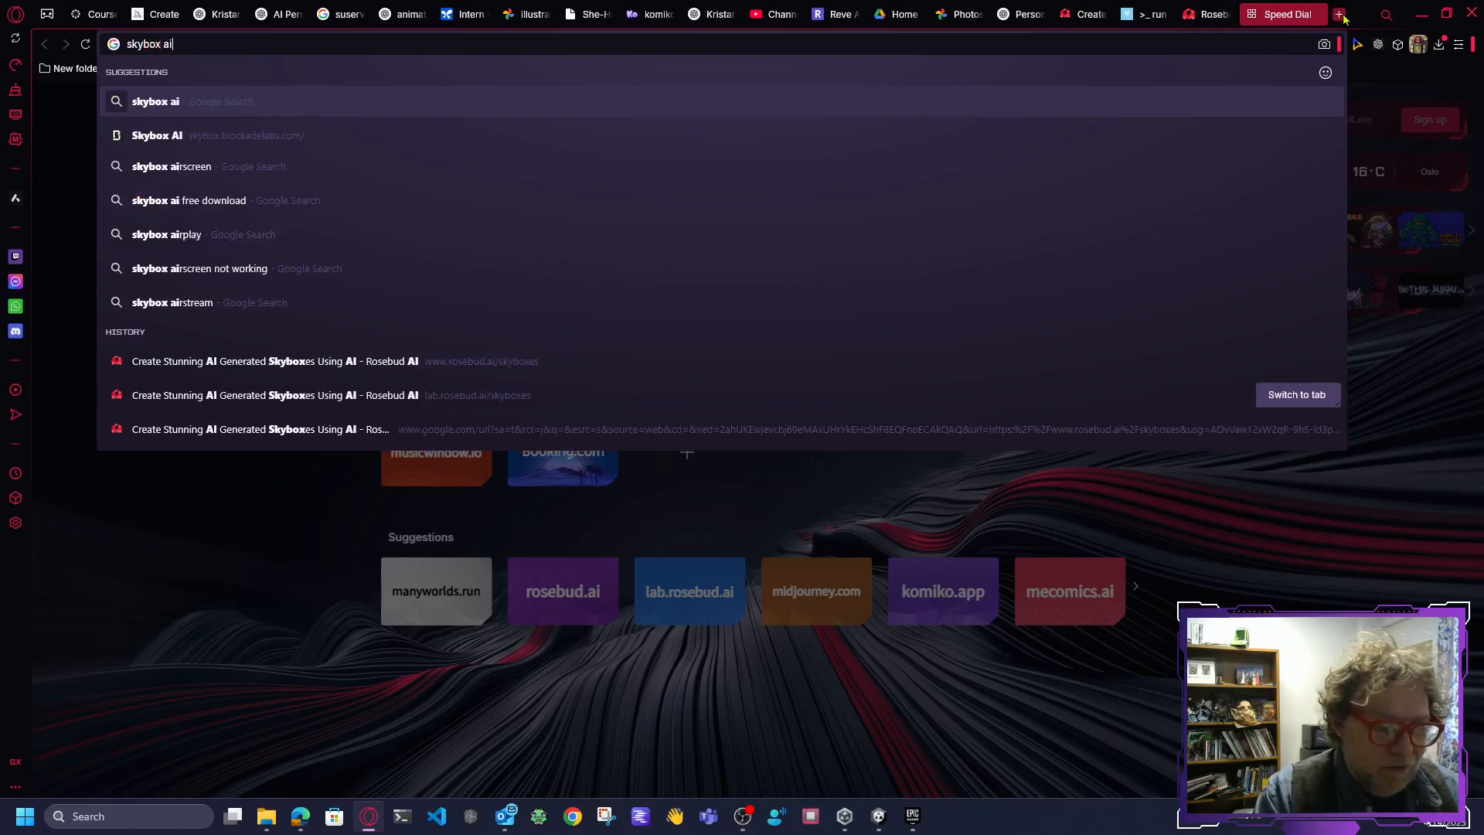
key("Return")
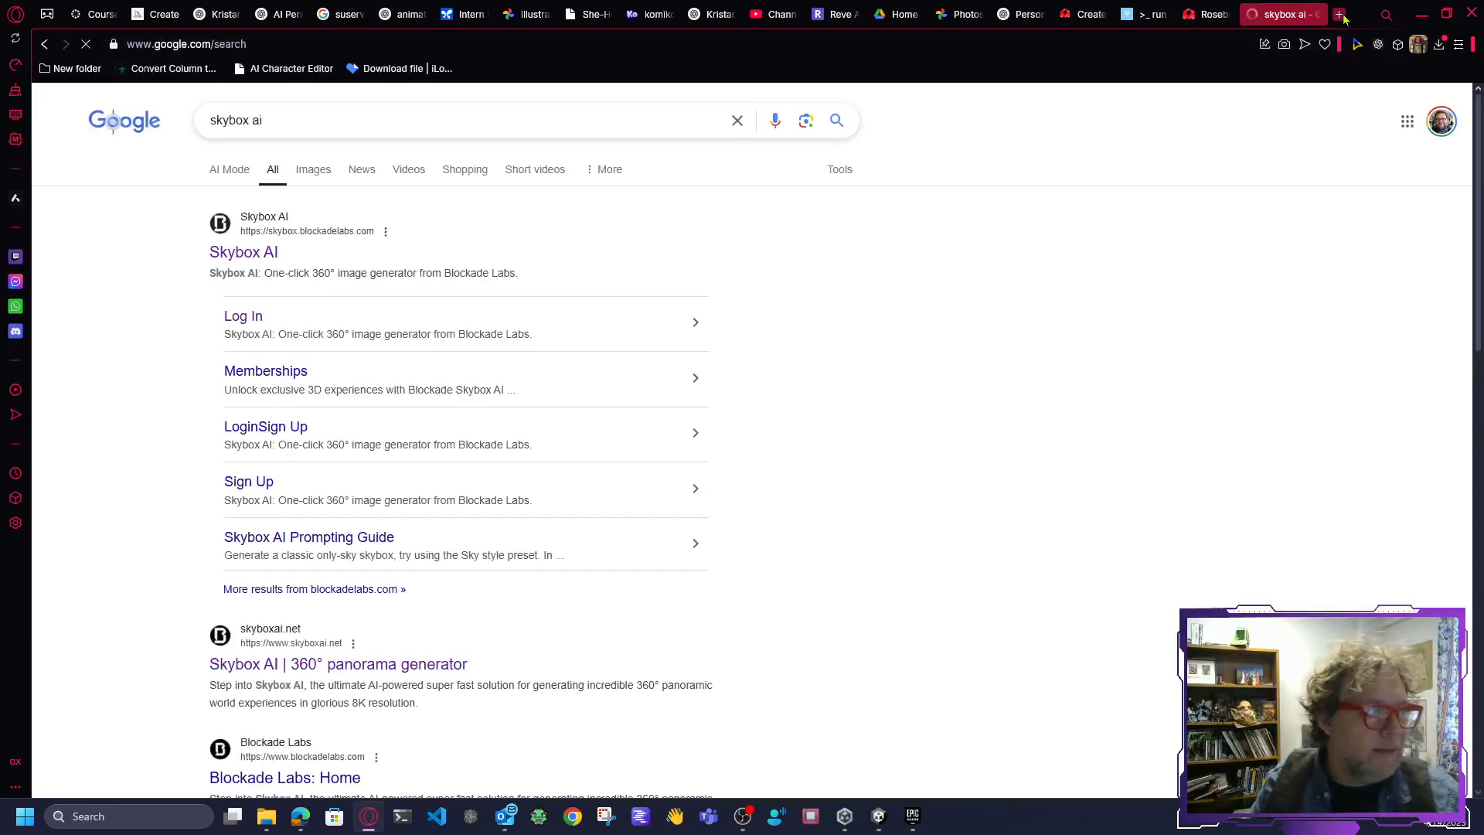
left_click(249, 255)
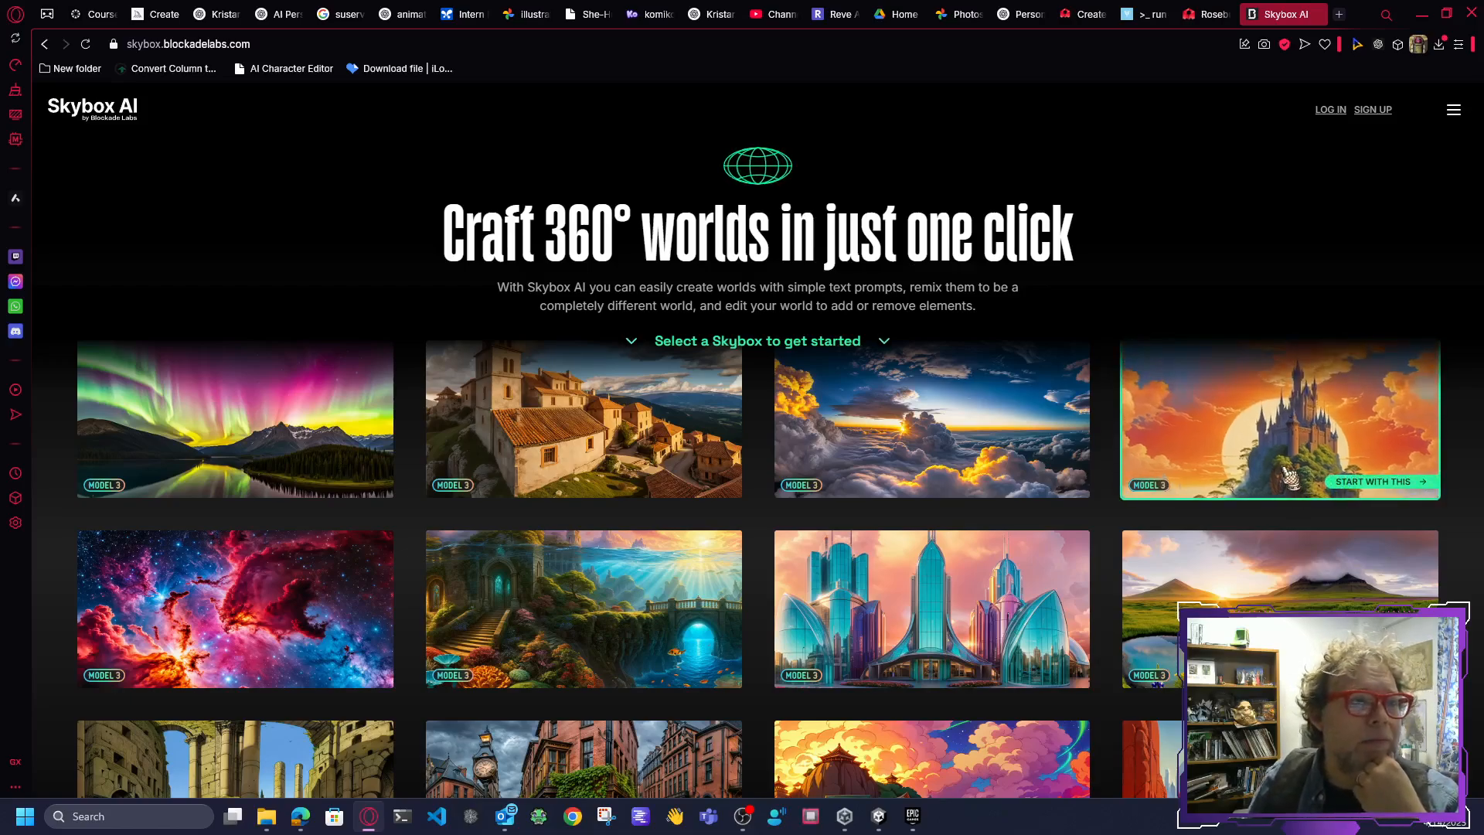
scroll(1160, 619, "down", 9)
scroll(1013, 739, "up", 3)
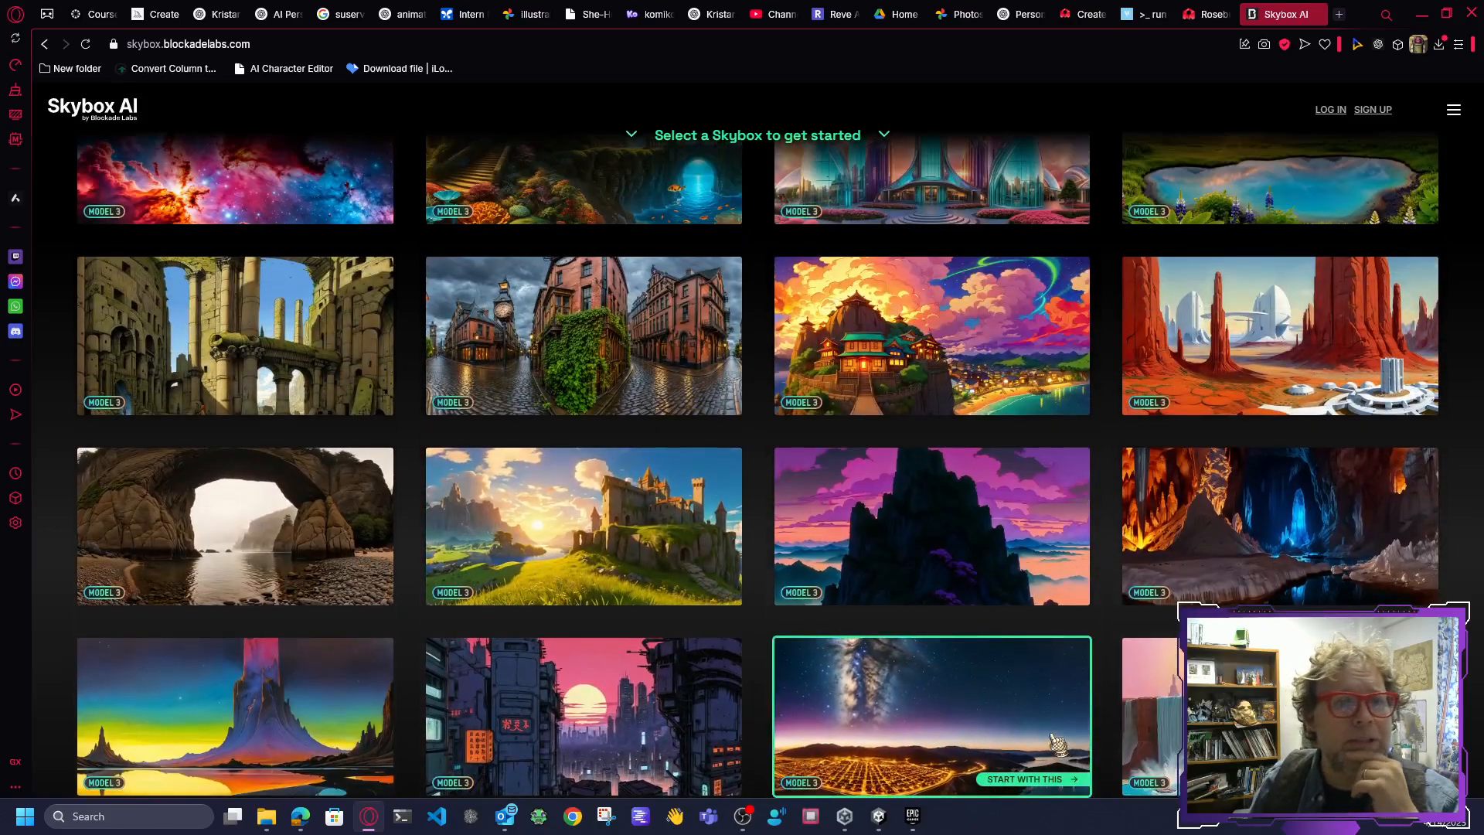
scroll(1057, 742, "up", 3)
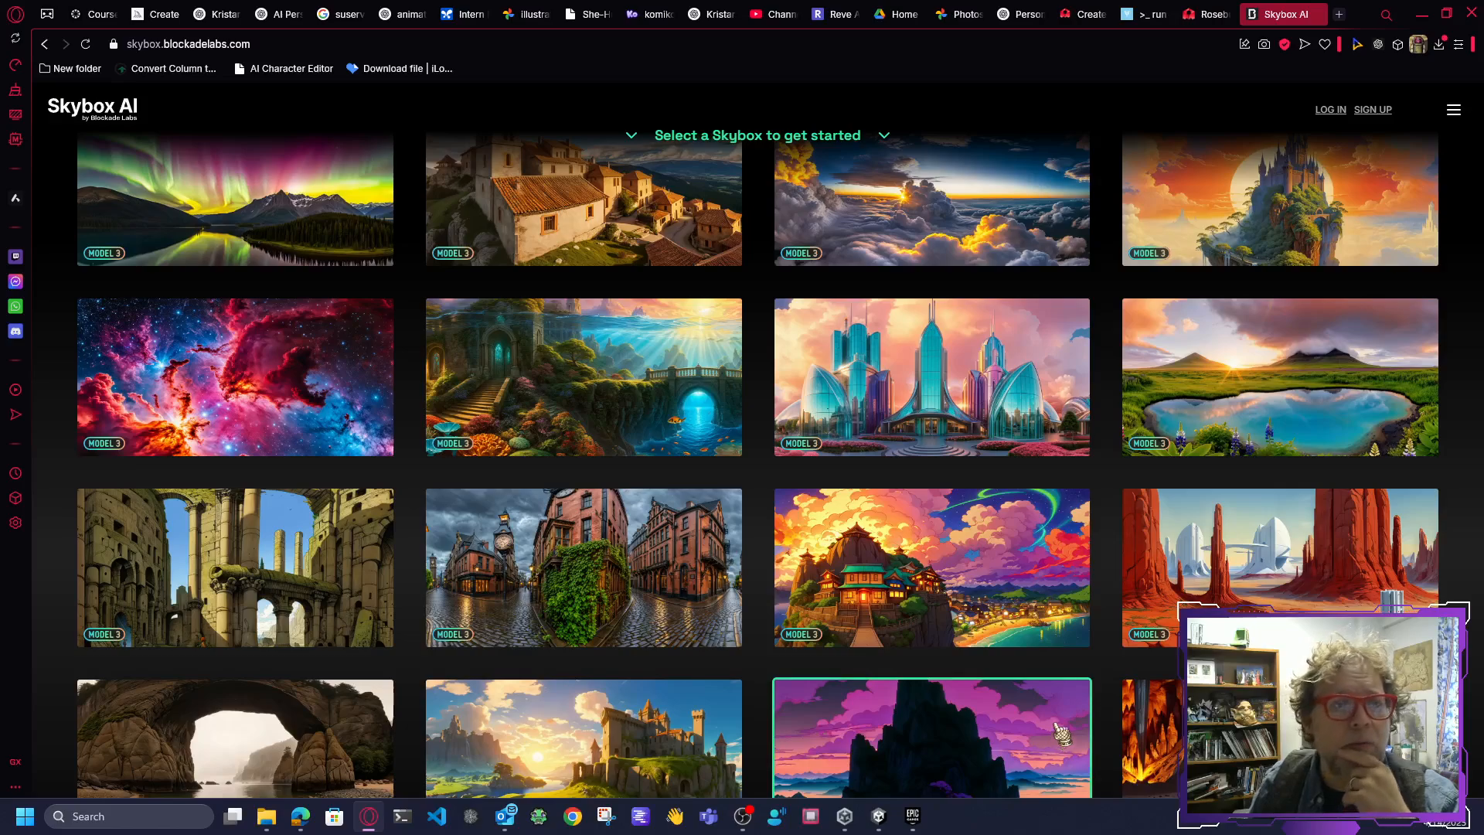
scroll(1063, 733, "up", 3)
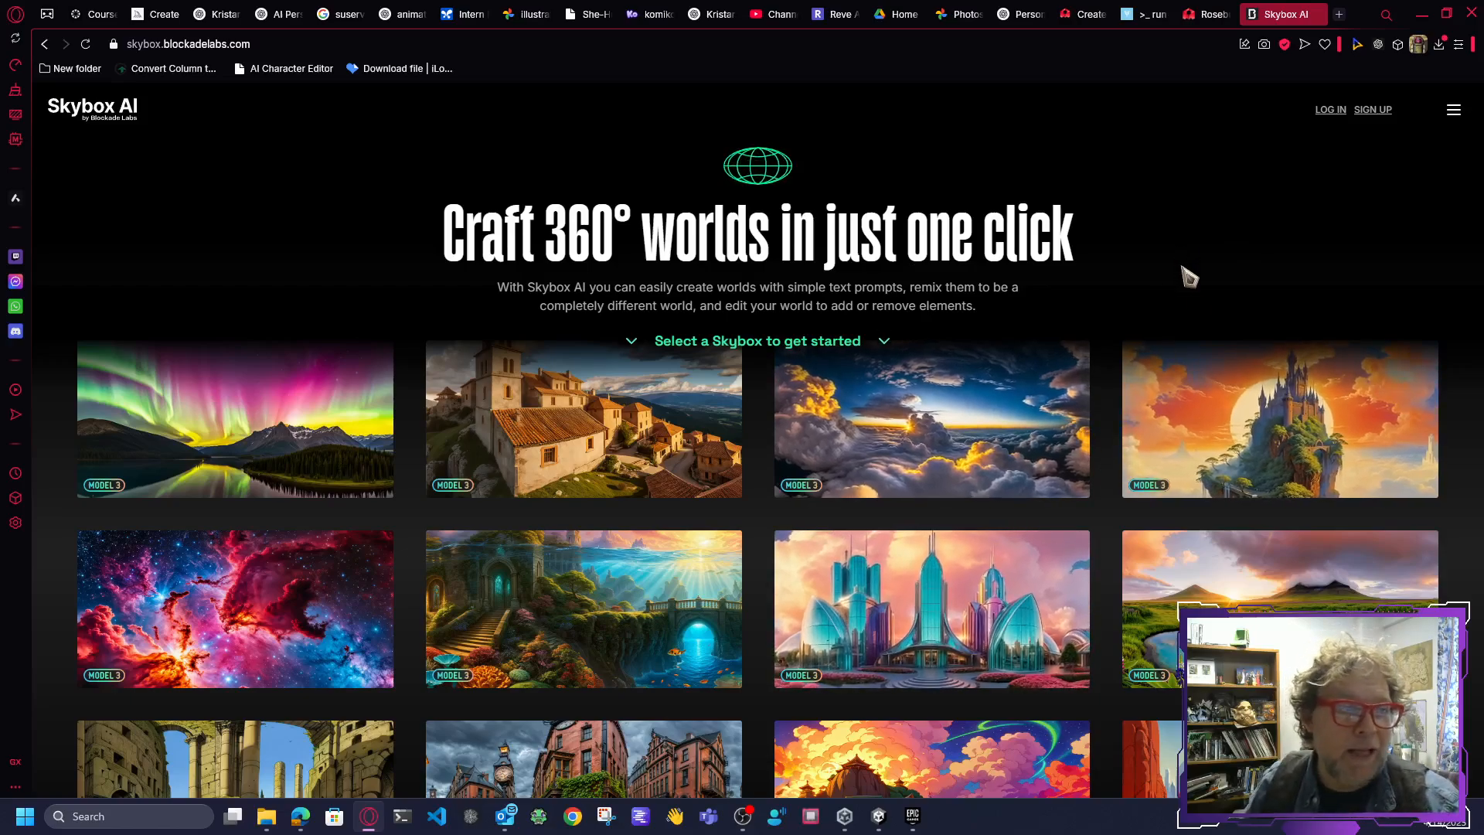
Step: Return to the manyworlds.run scene builder and render a new scene from the description "Fantasy skybox, mountains, space sky with large planet"
left_click(1203, 17)
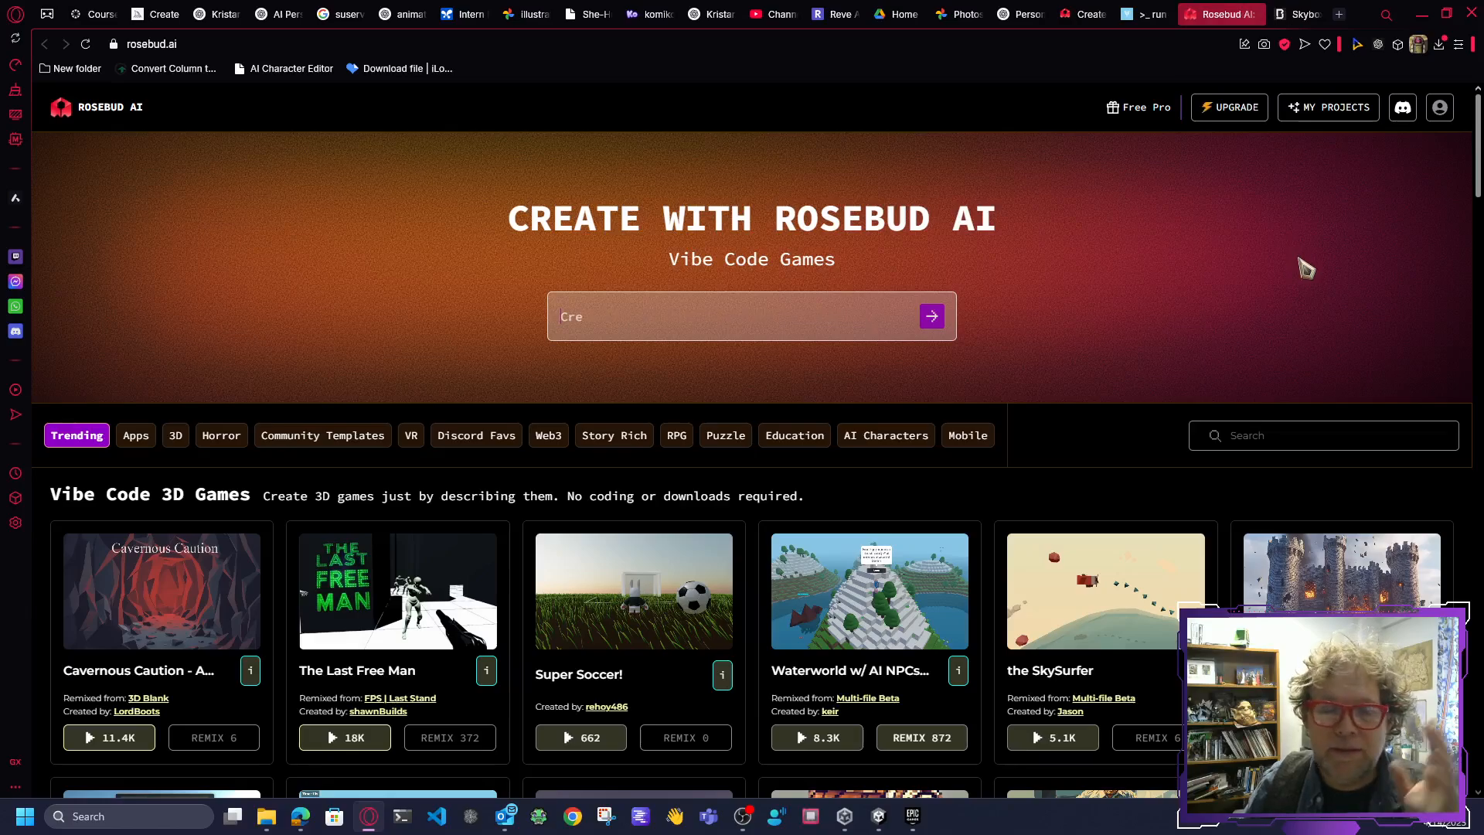
left_click(1148, 13)
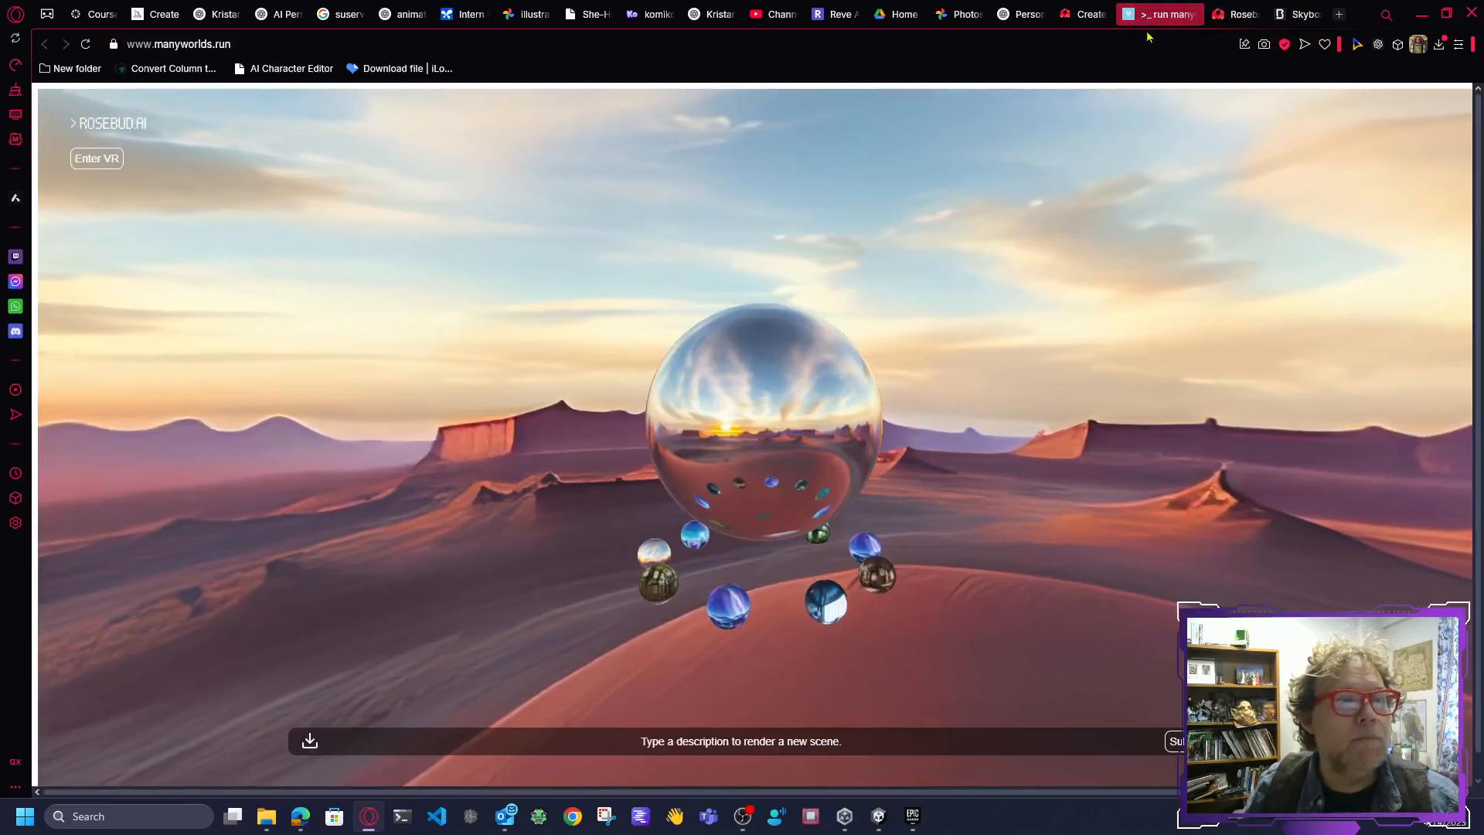
left_click(751, 745)
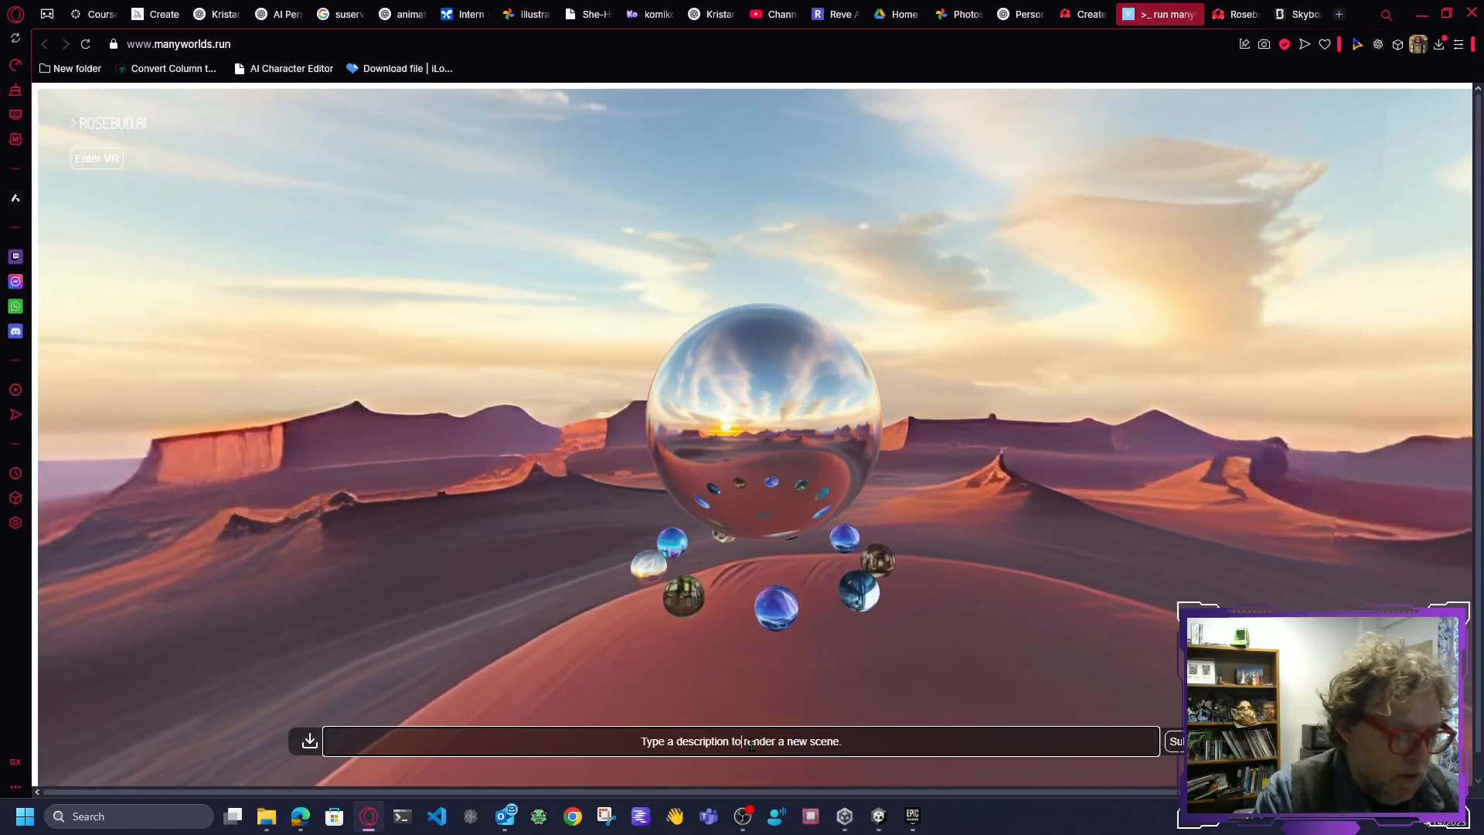
type("F")
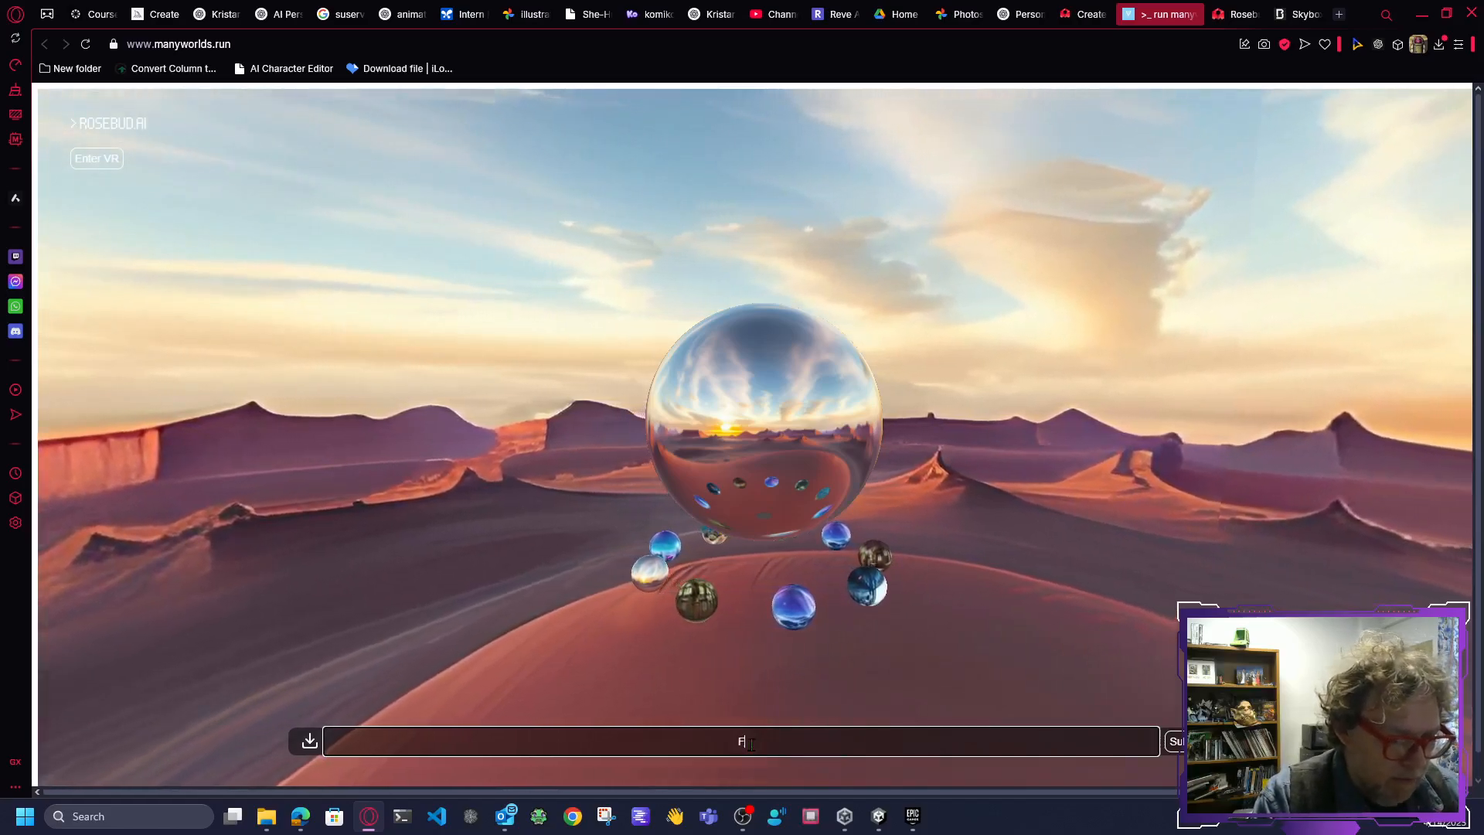
type("antasy s")
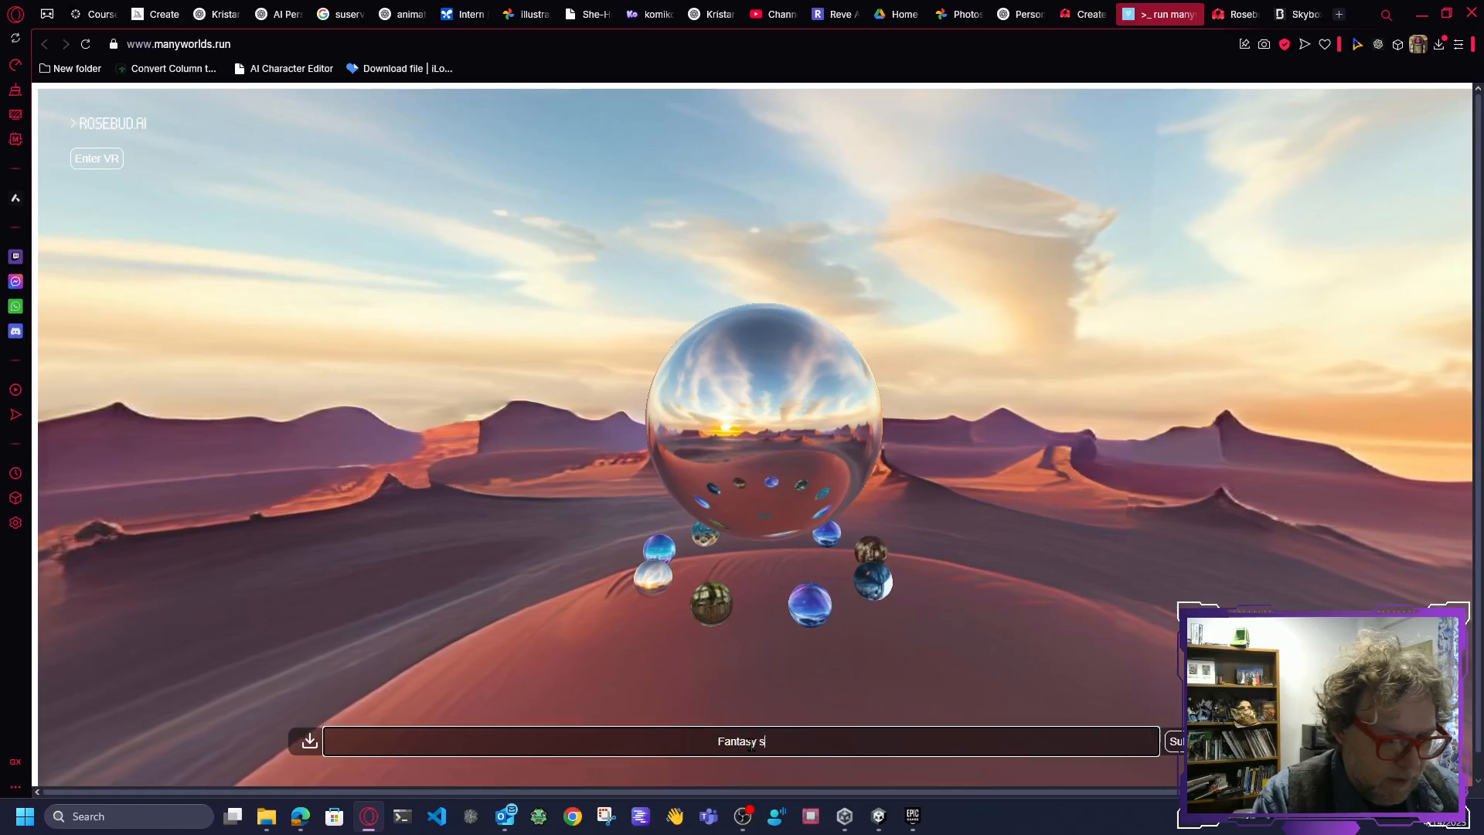
type("kybox")
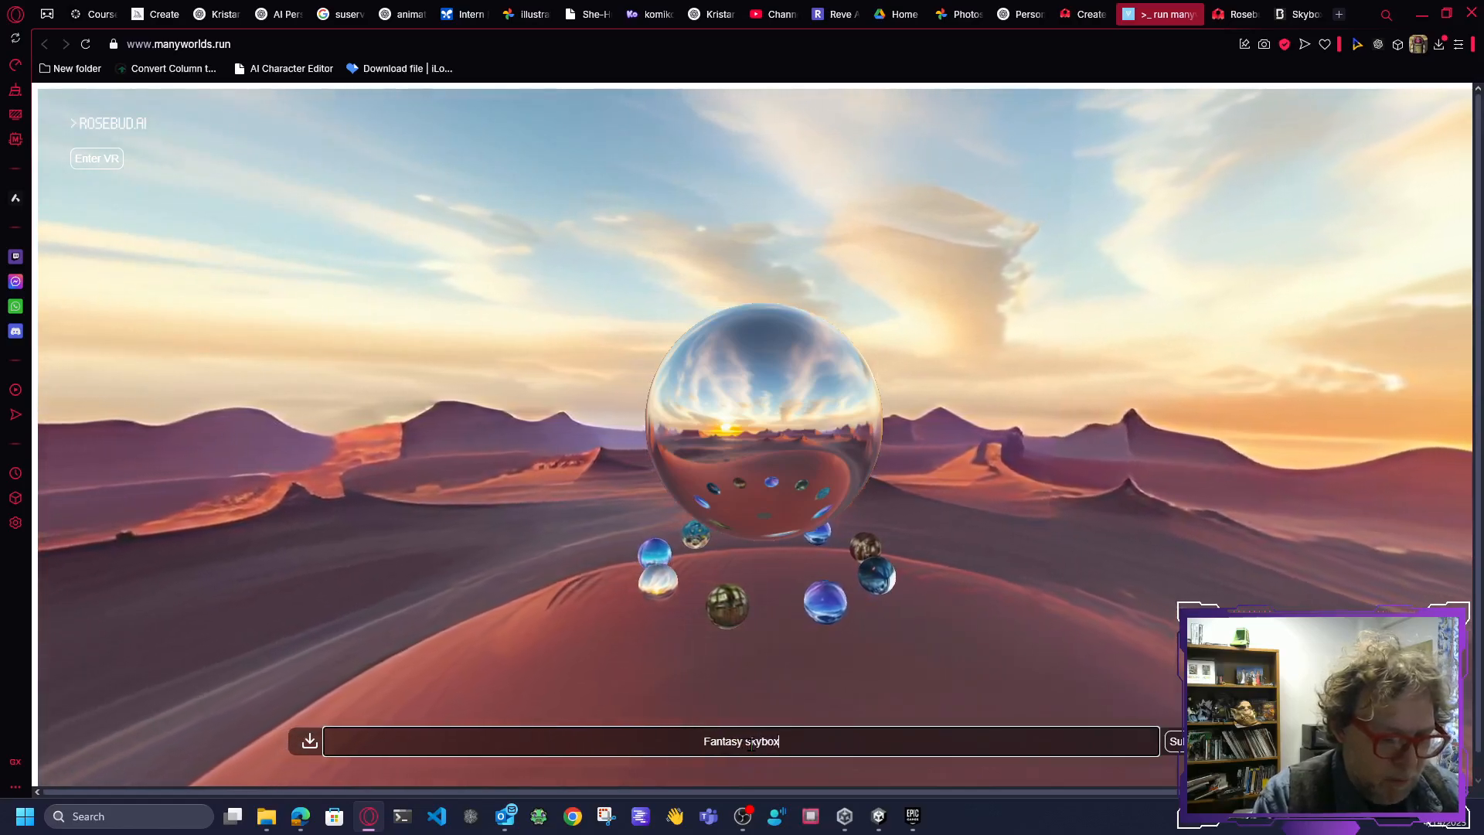
type(", mountains")
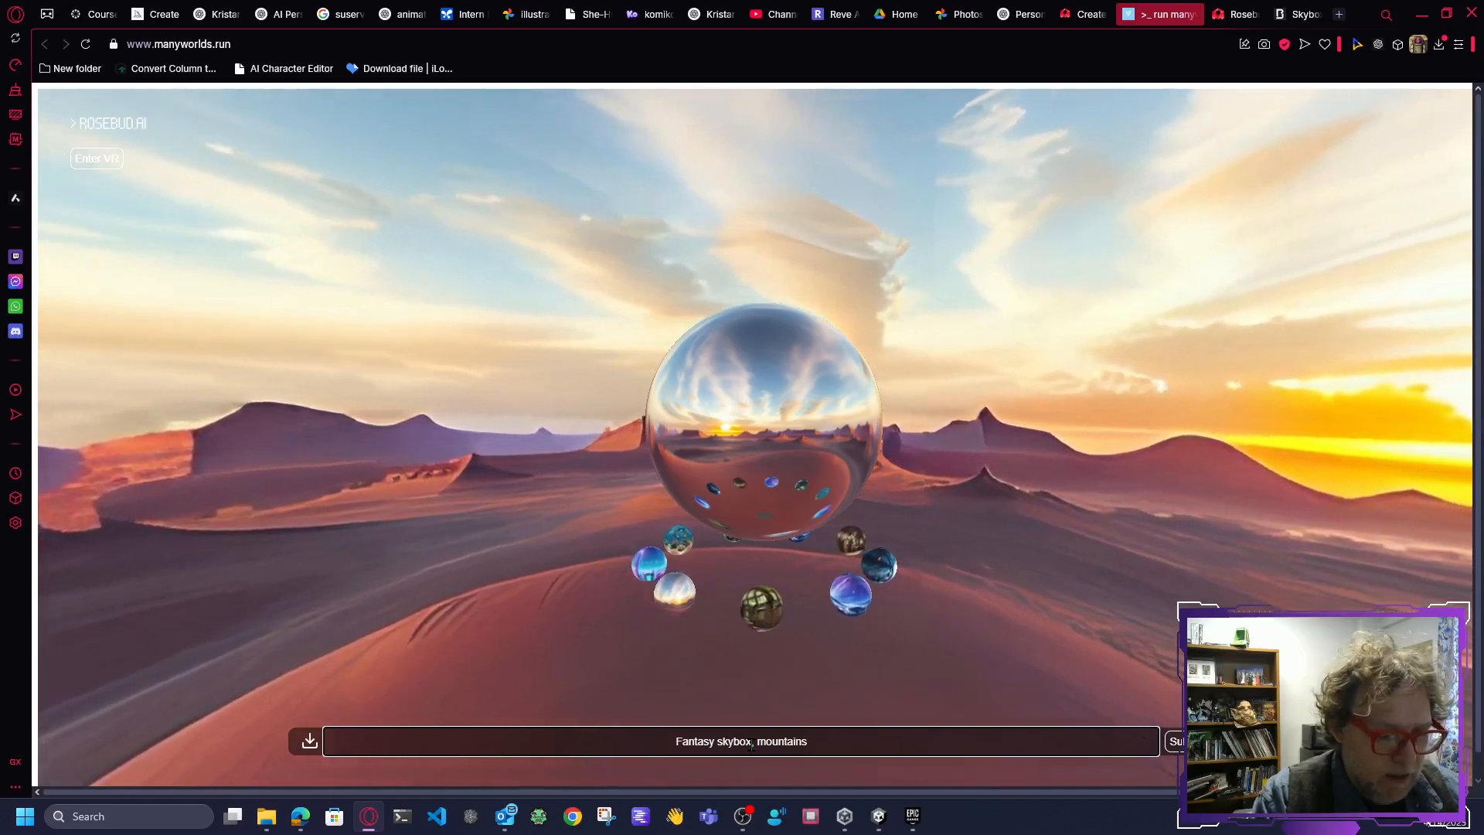
type(". space")
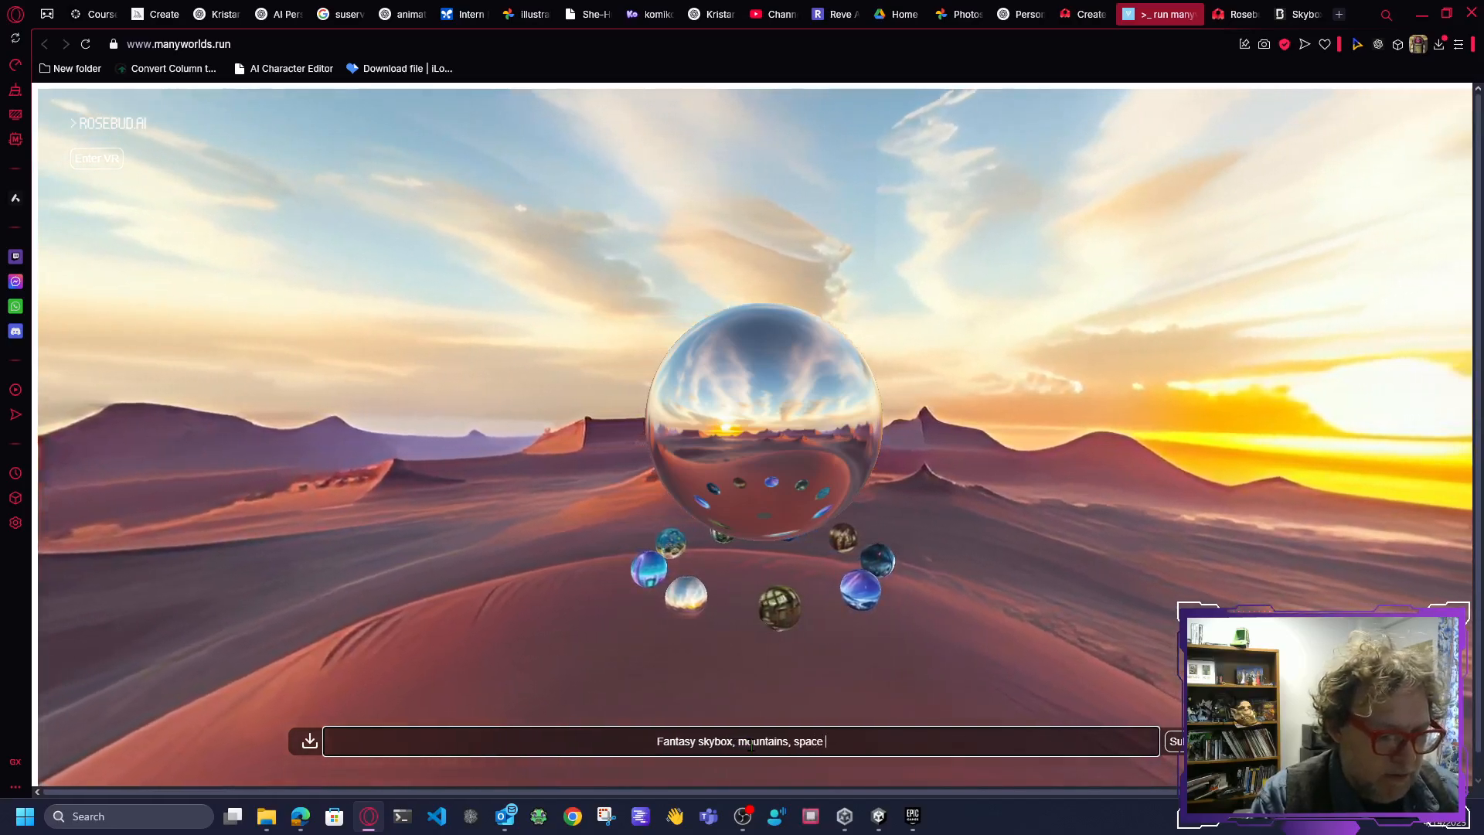
type(" sky with ")
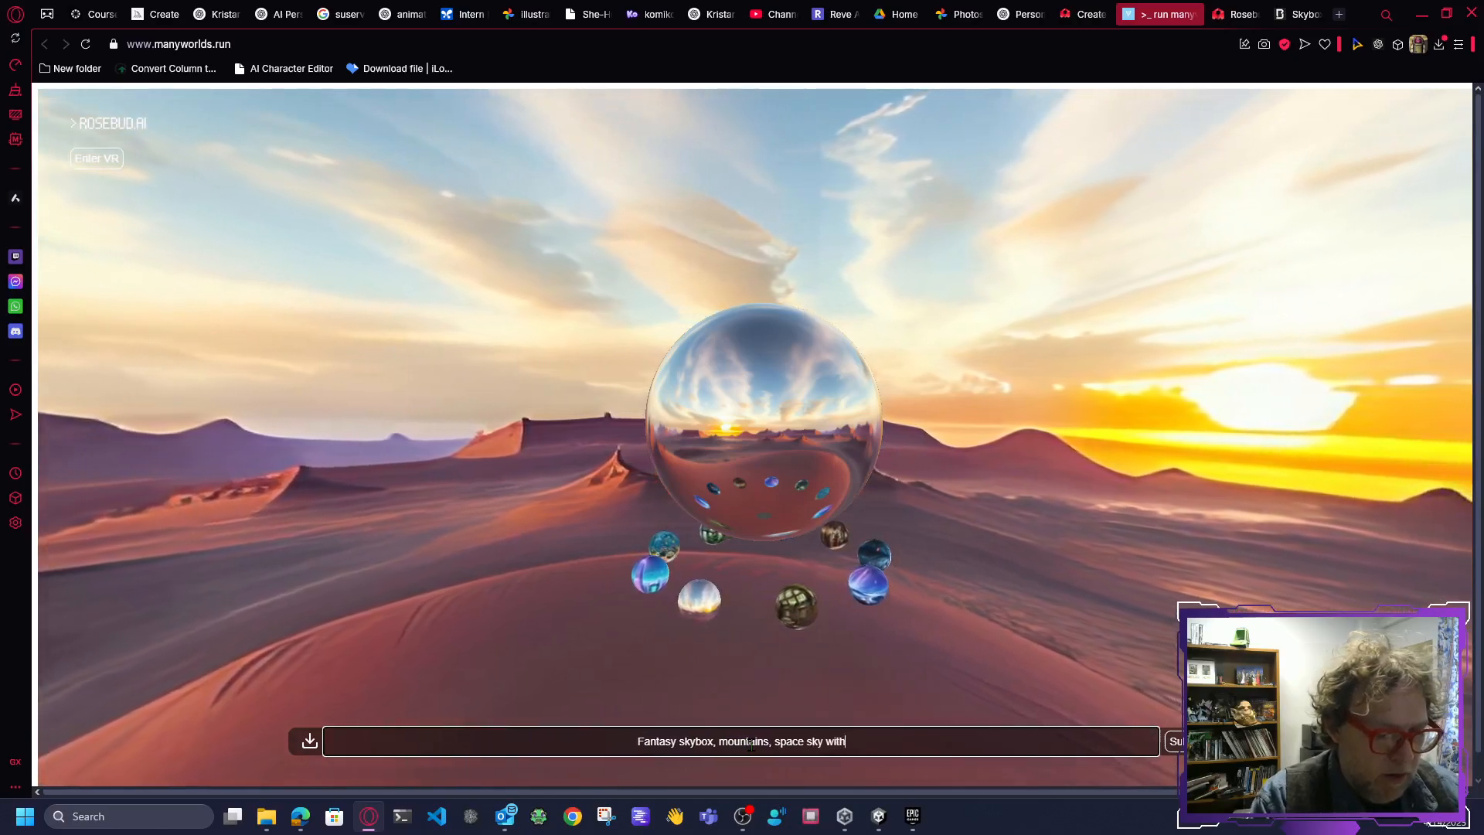
type("large")
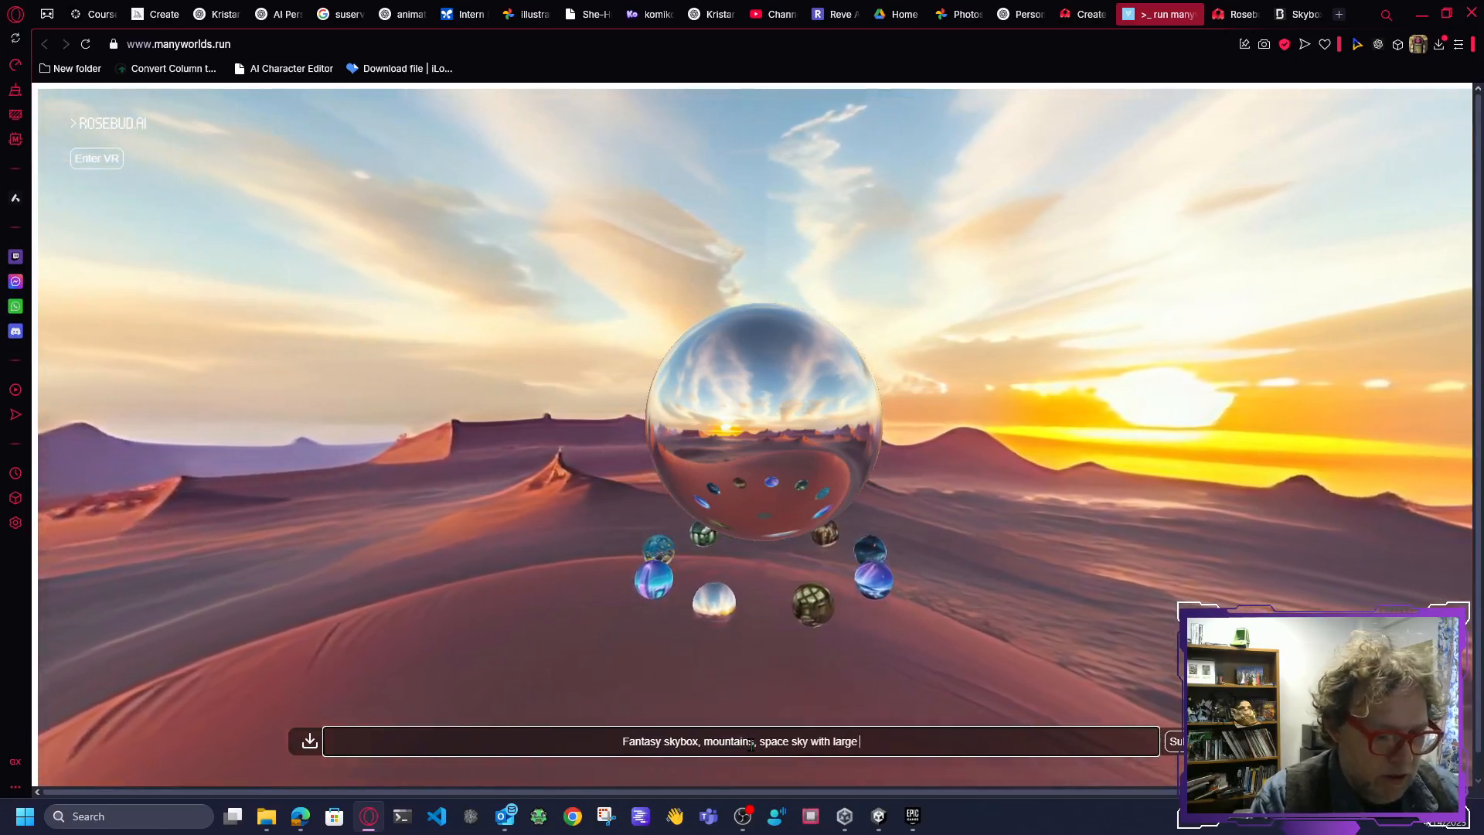
type(" planet")
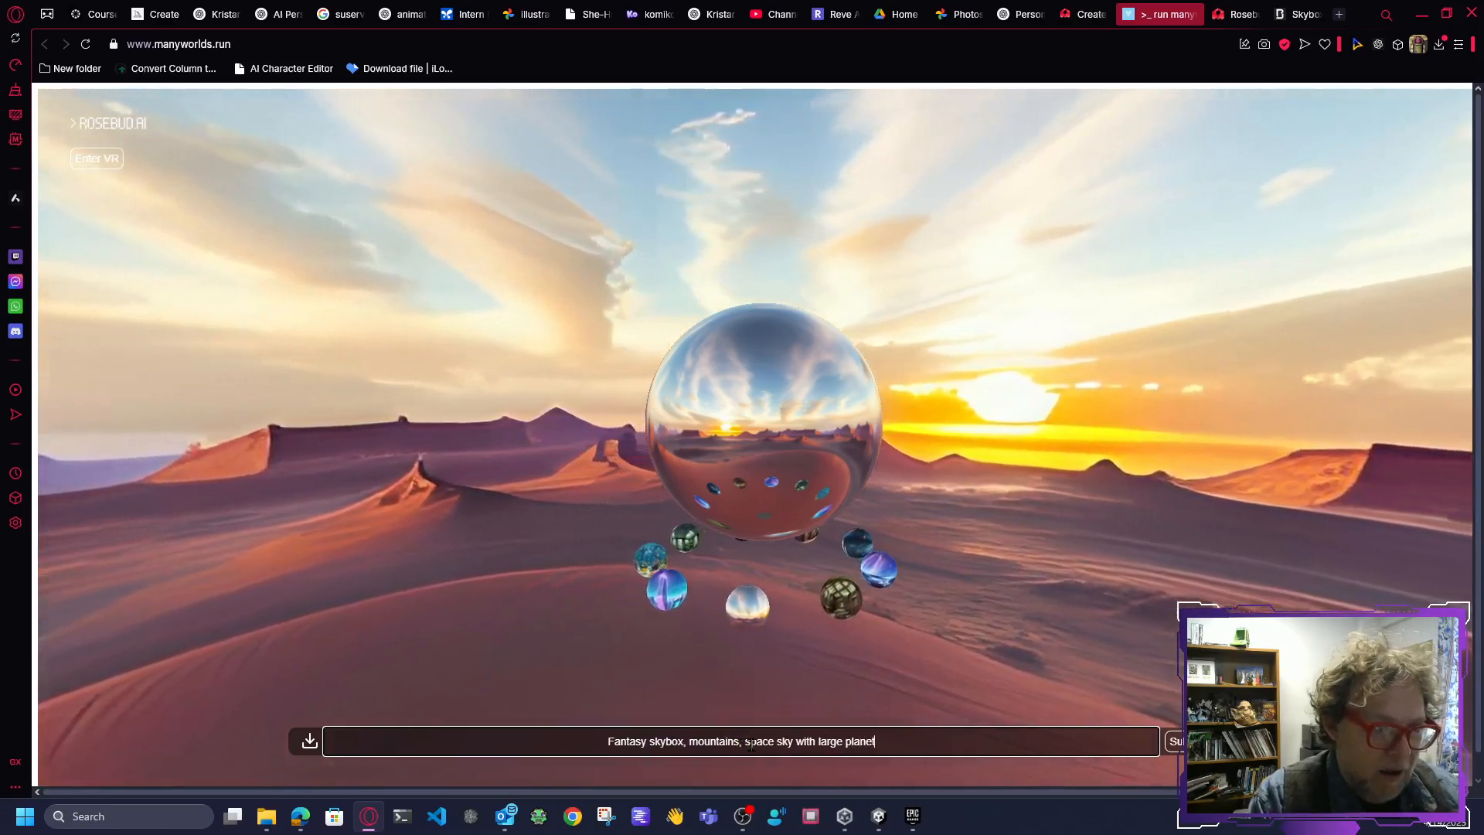
type(",")
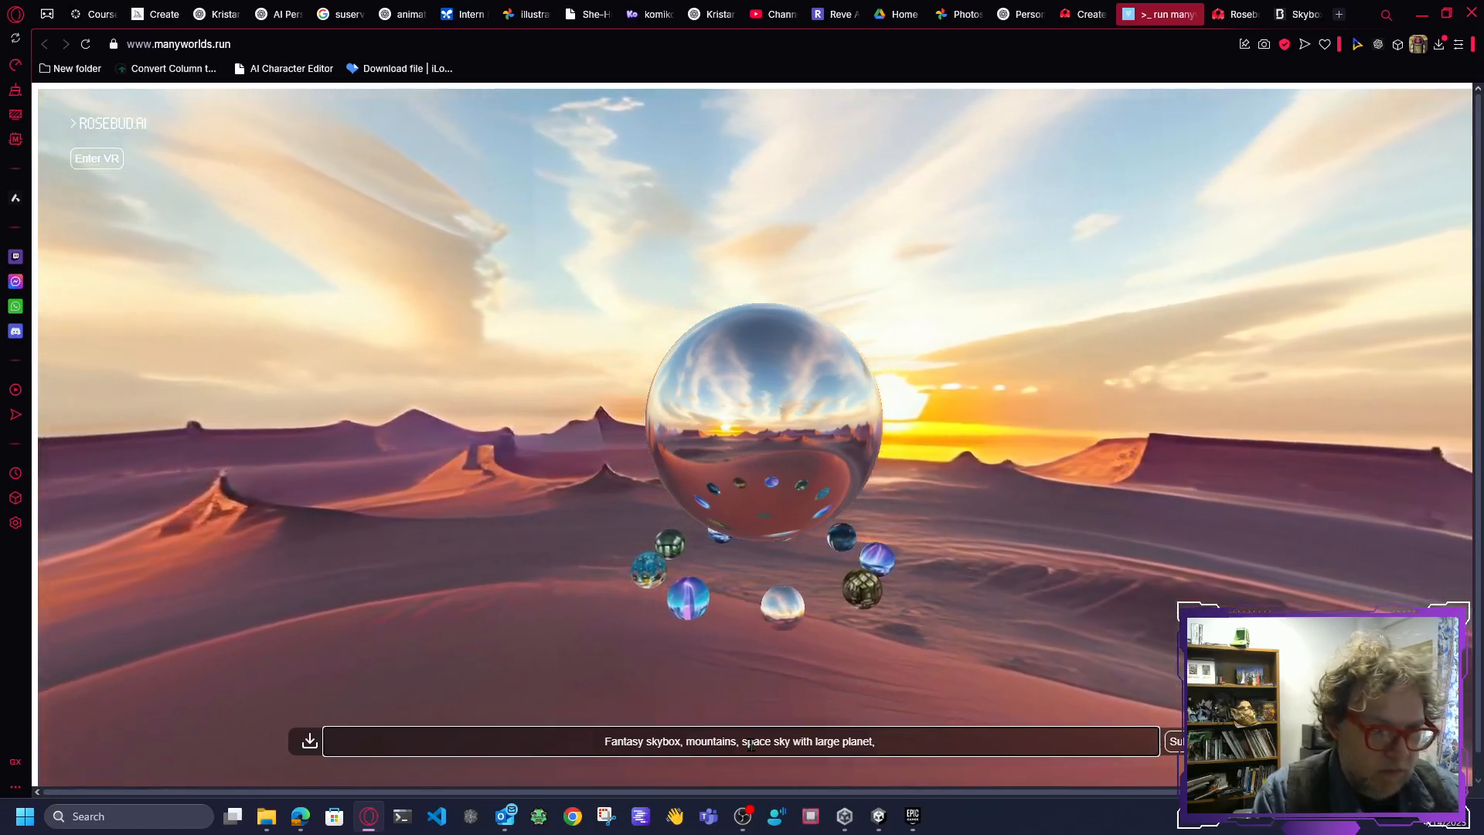
key("BackSpace")
key("BackSpace")
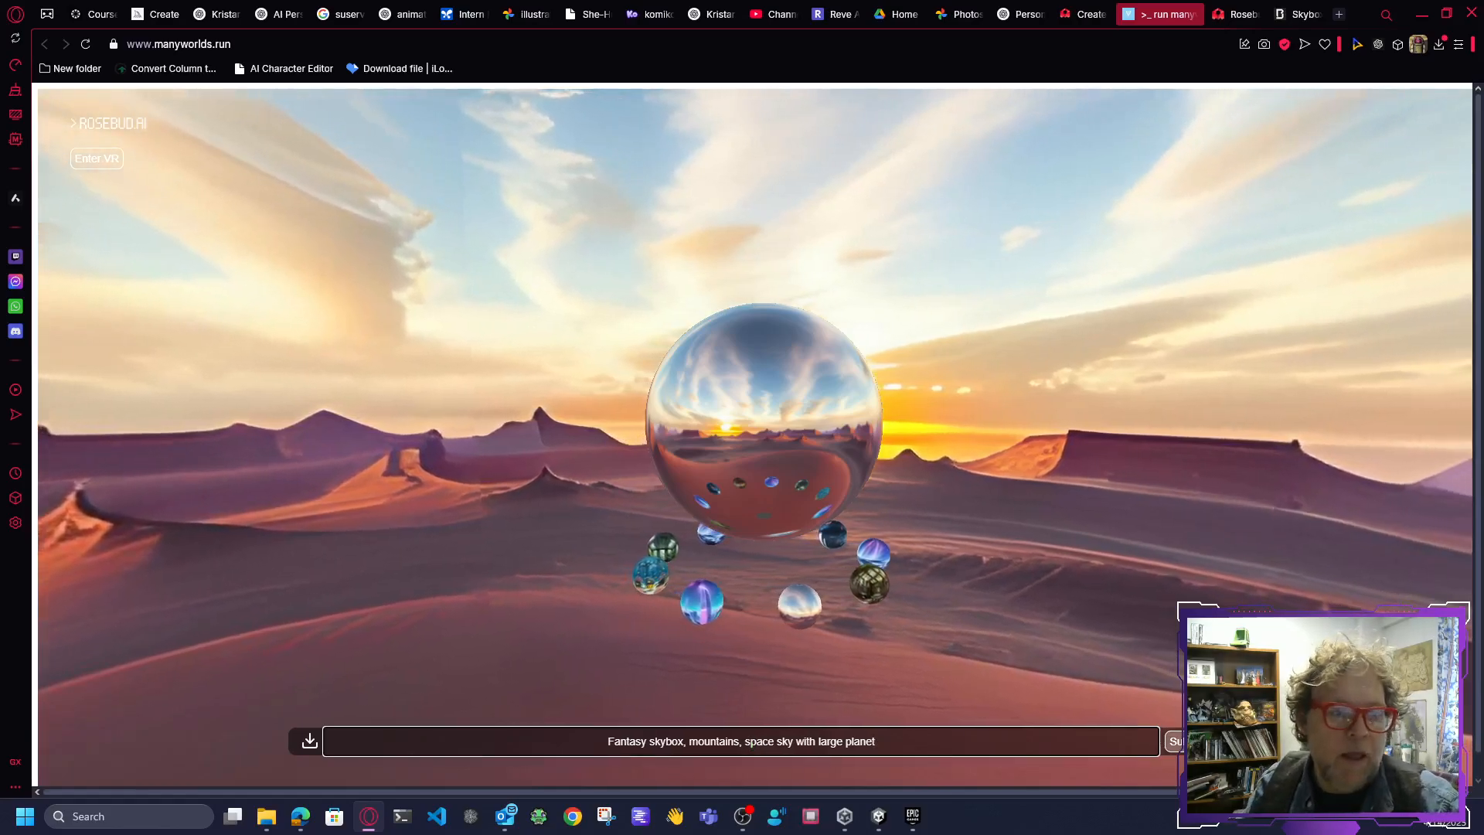
key("Return")
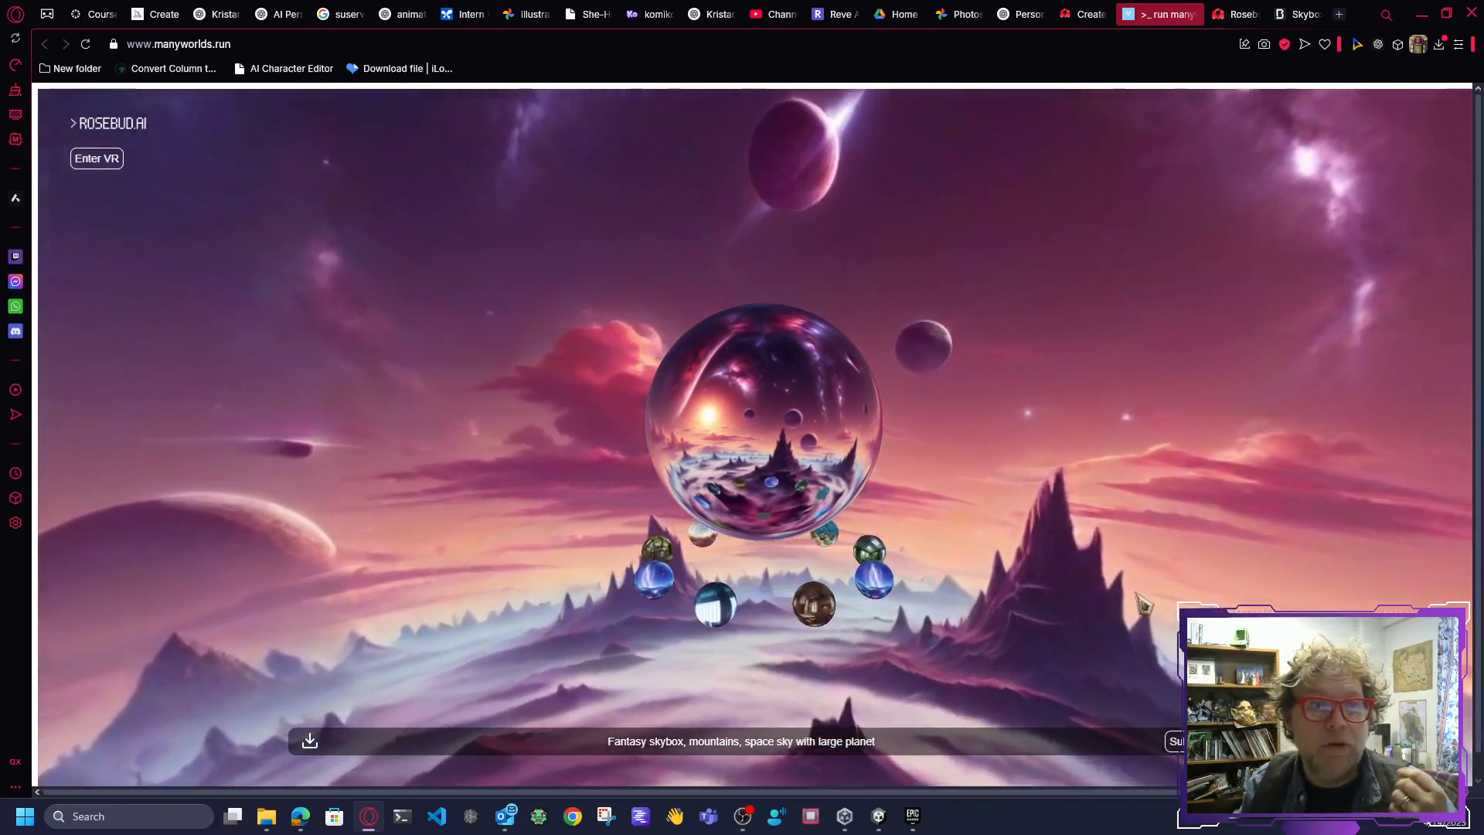
Step: Look around the generated fantasy space scene and export it as a flat panorama image
left_click_drag(1073, 583, 1049, 472)
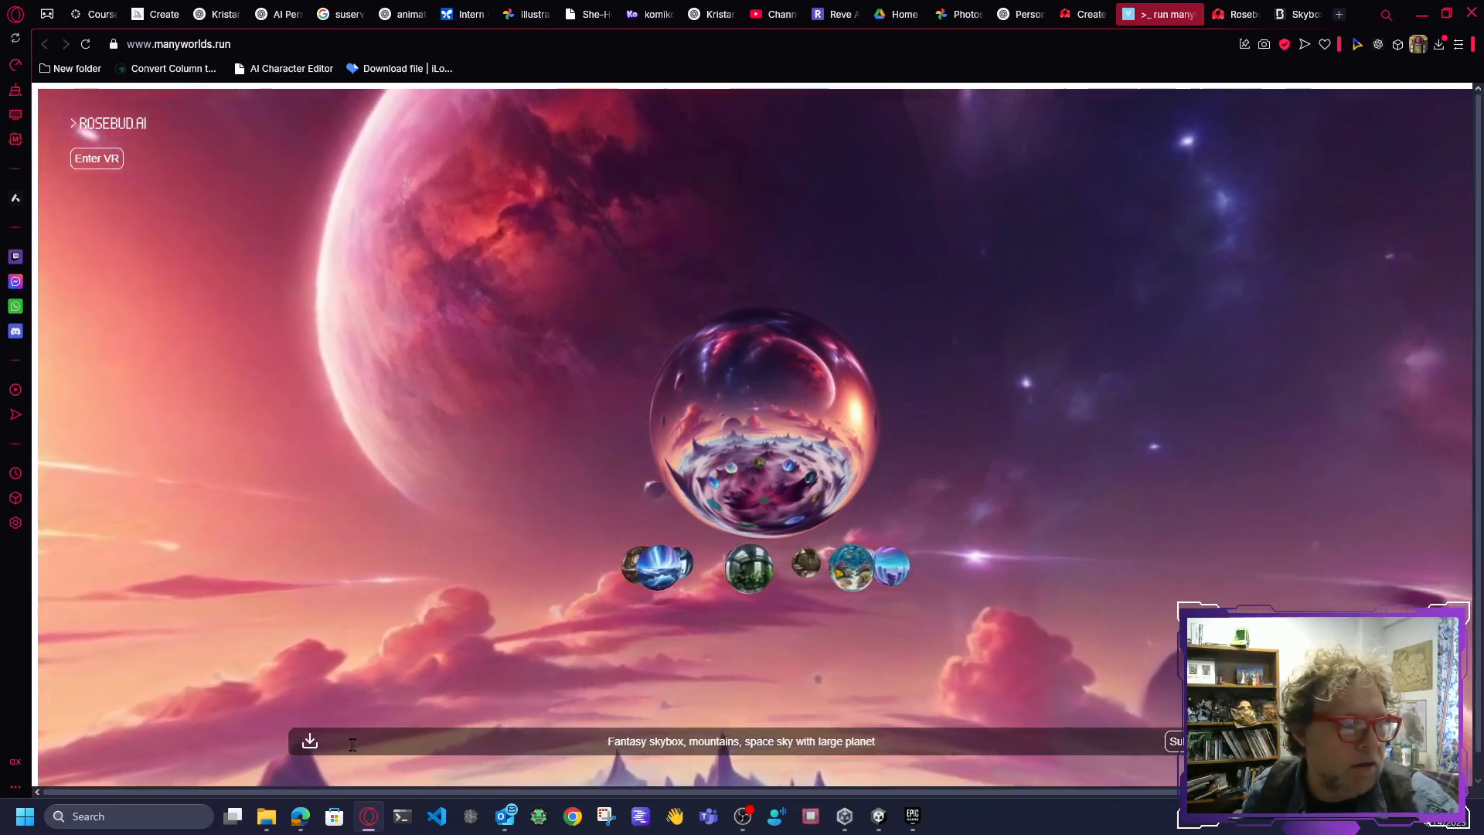
left_click(310, 743)
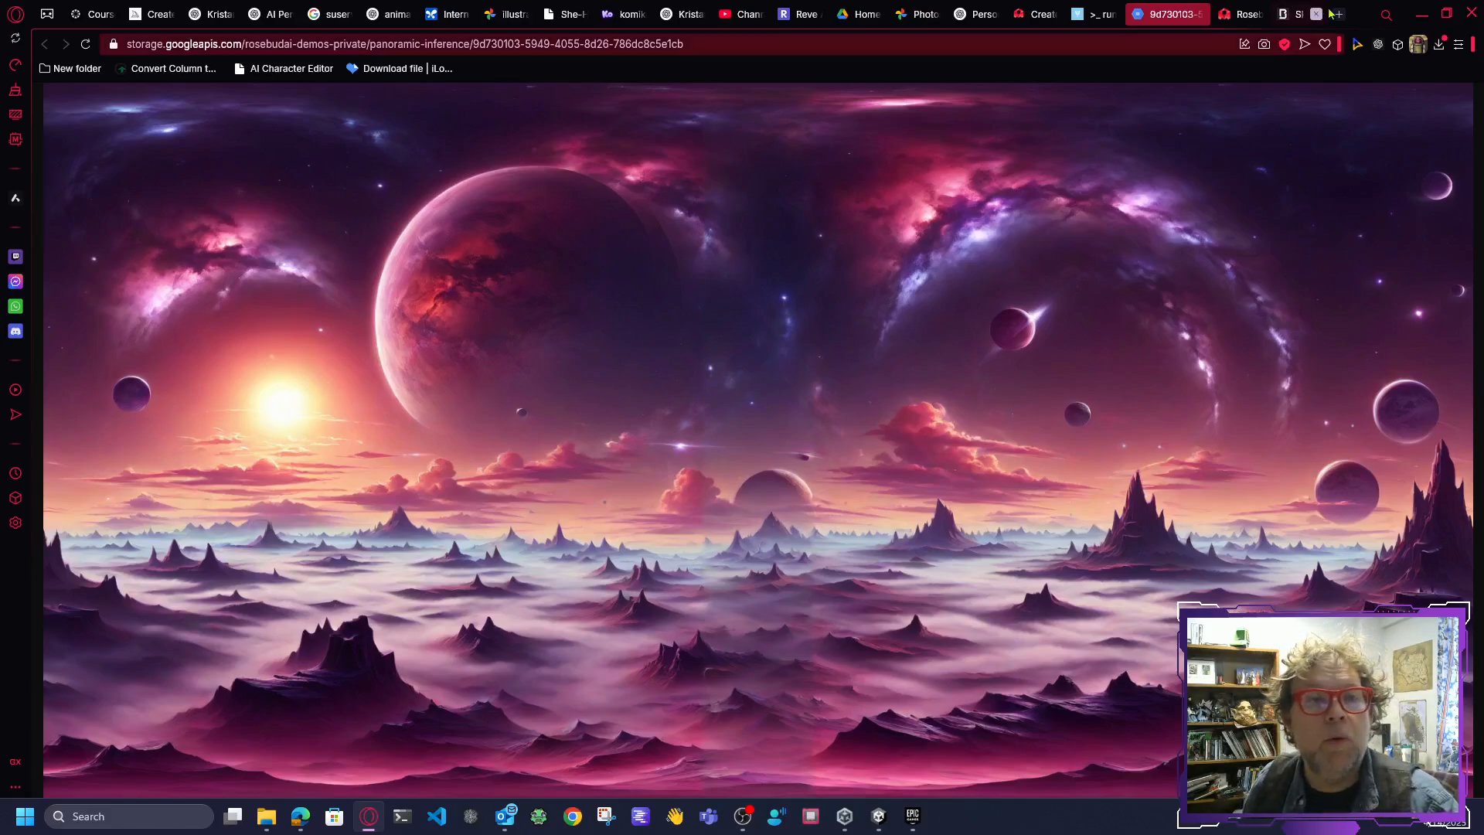
Step: Review the Skybox AI example gallery again and go back to the exported panorama image
left_click(1303, 14)
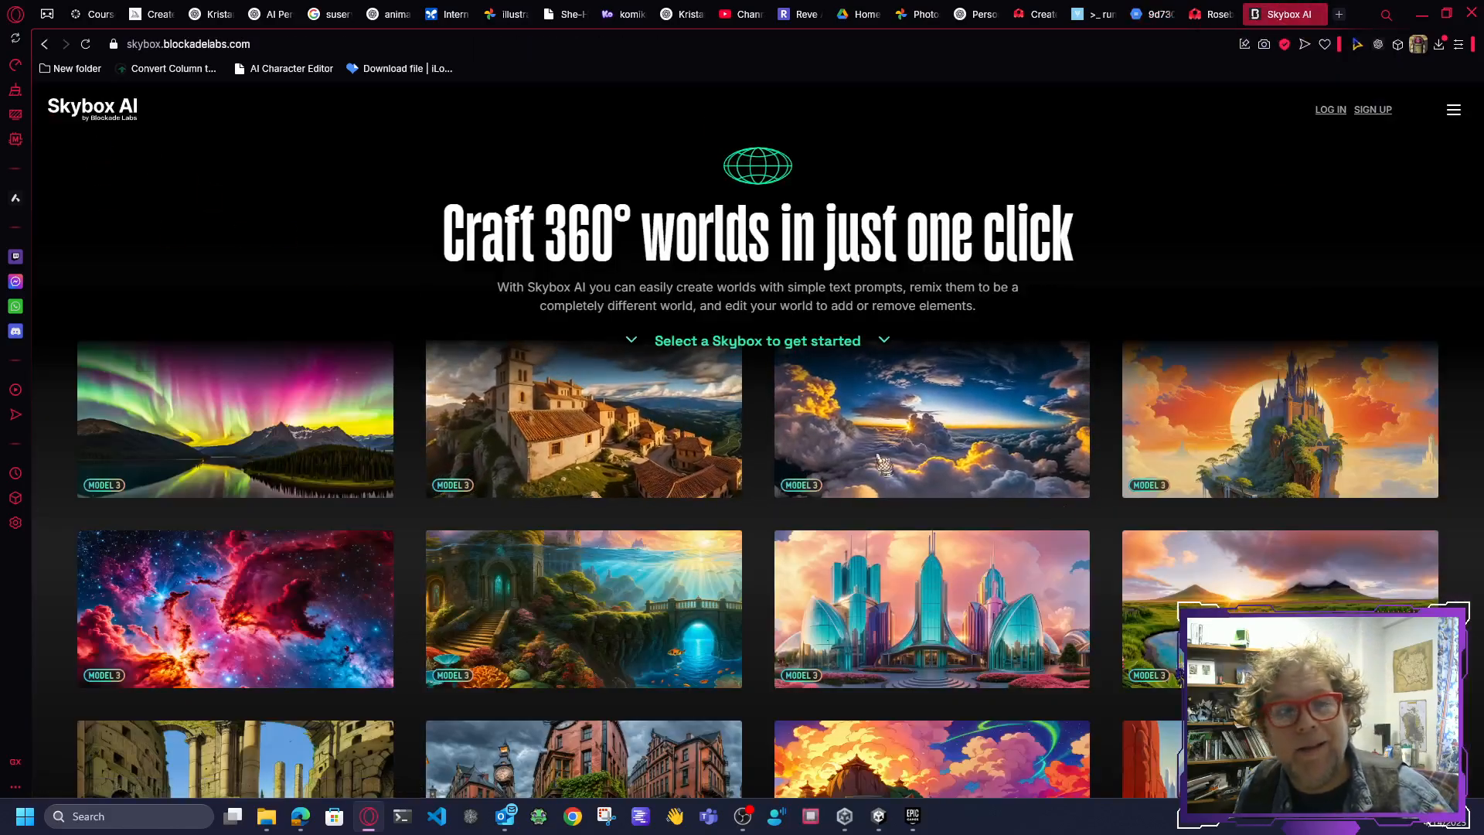
scroll(1287, 557, "down", 5)
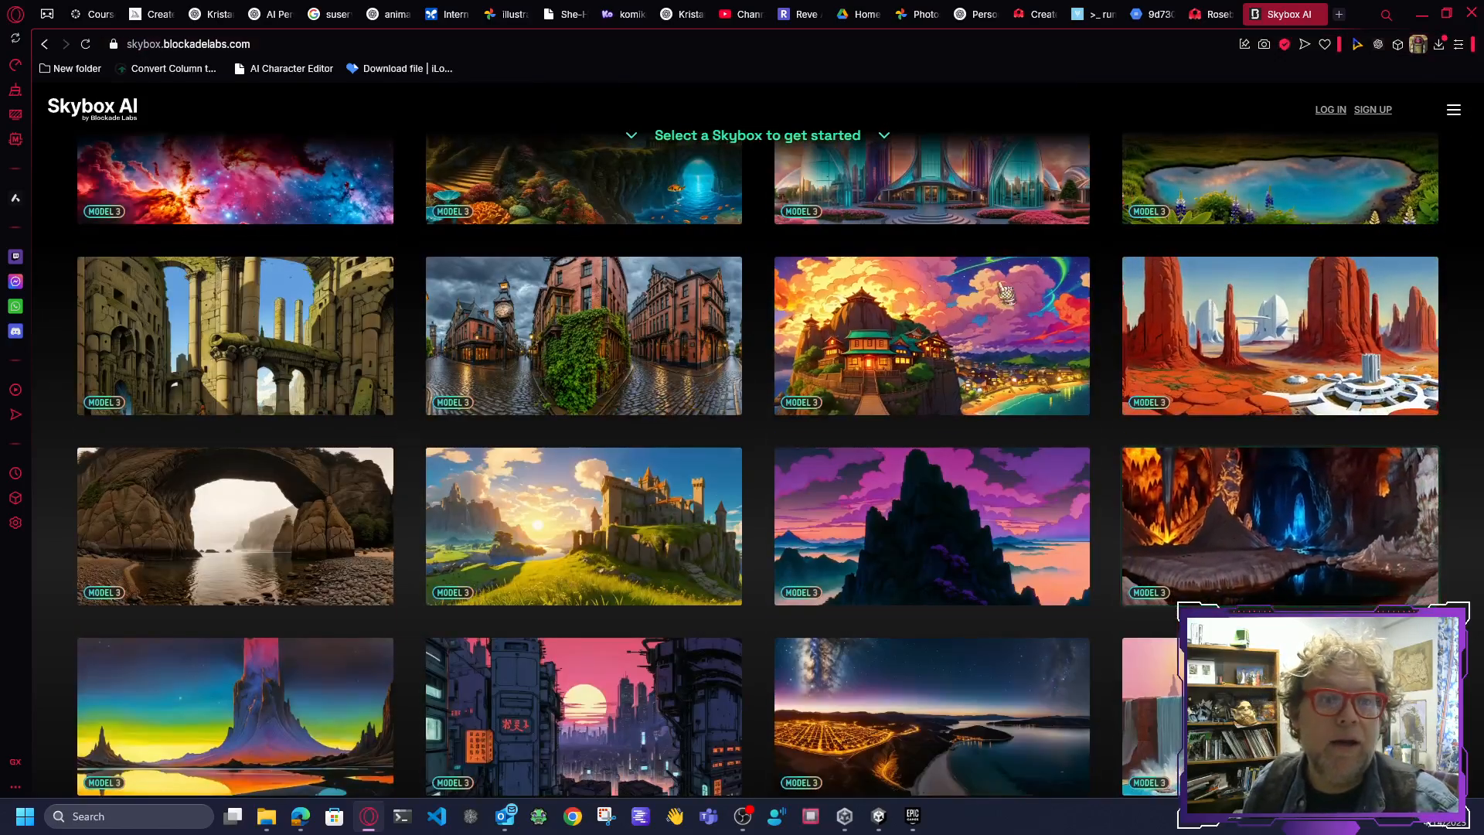
left_click(1156, 14)
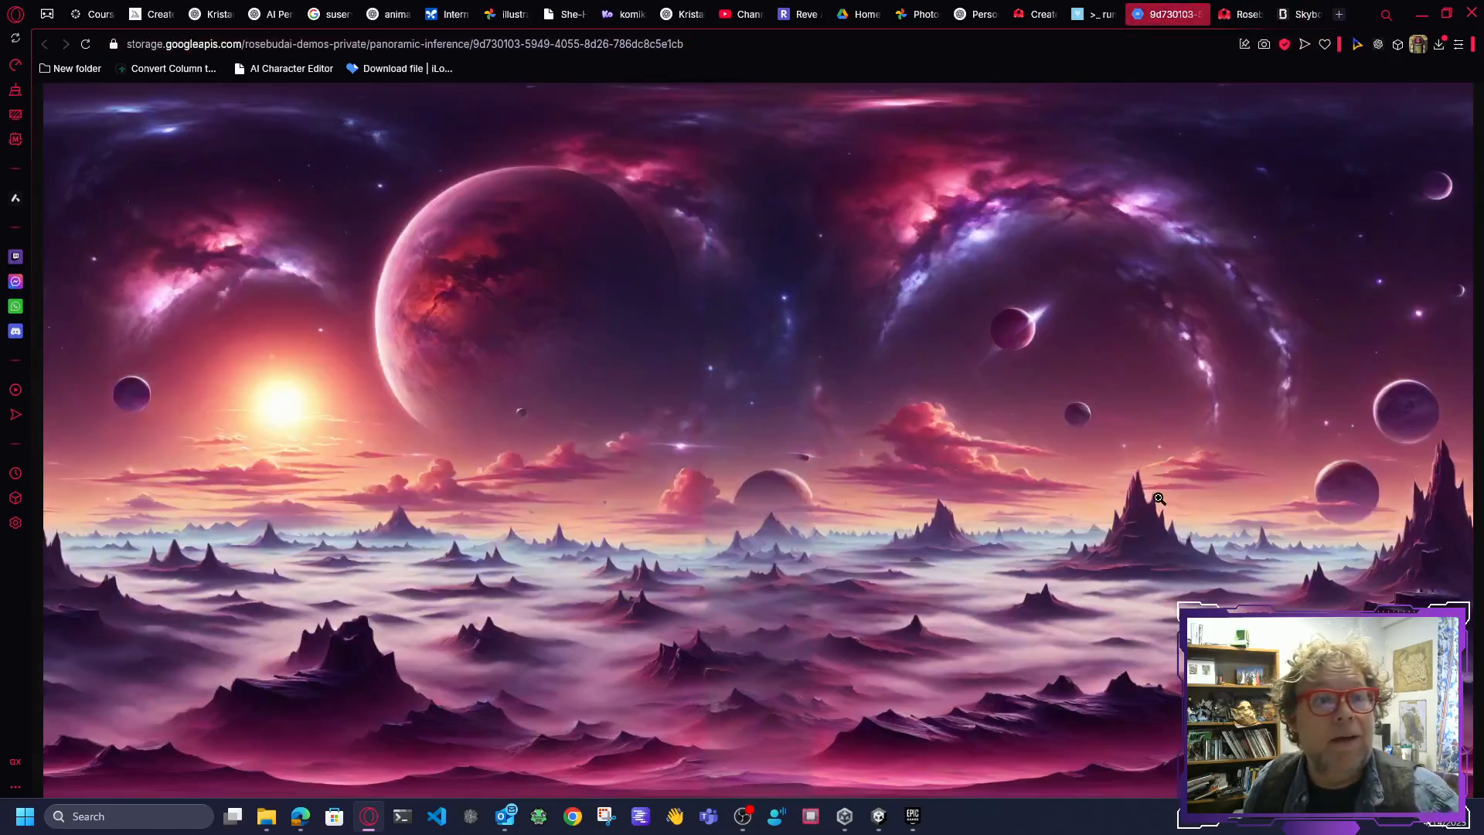